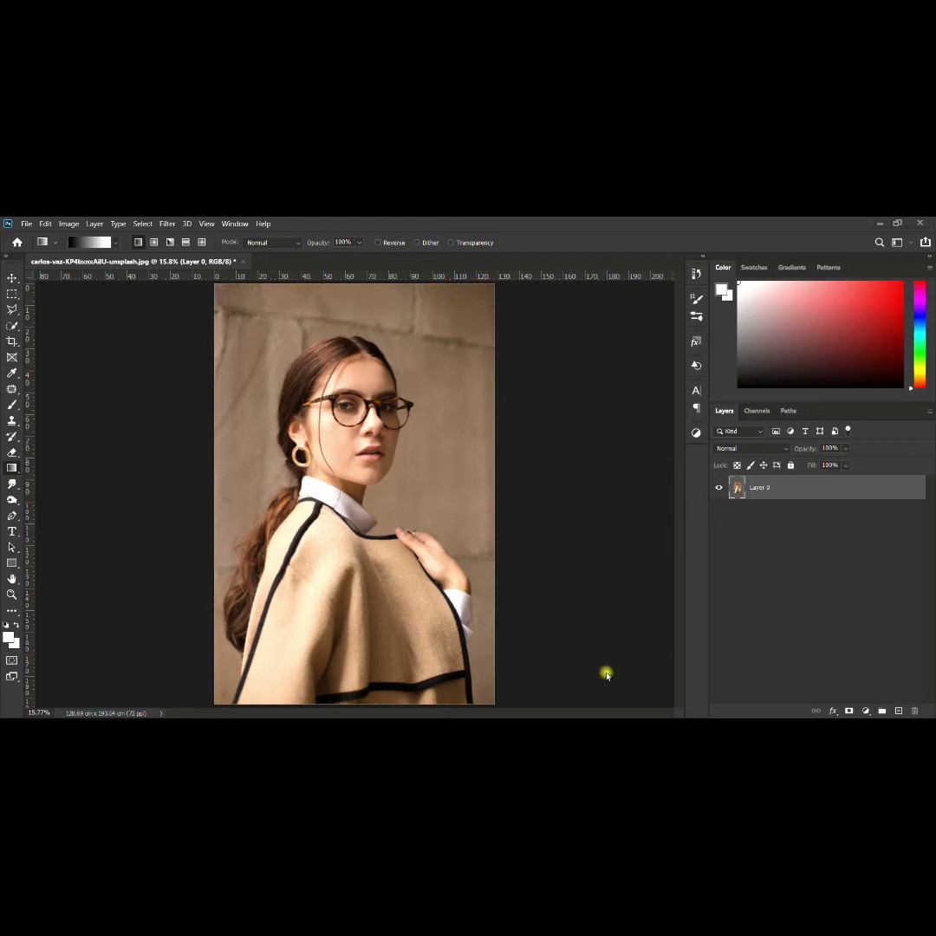
Add a Brightness/Contrast adjustment layer with brightness -150.
{"action": "left_click", "coordinate": [866, 711]}
{"action": "left_click", "coordinate": [878, 536]}
{"action": "mouse_move", "coordinate": [696, 368]}
{"action": "left_mouse_down"}
{"action": "mouse_move", "coordinate": [508, 367]}
{"action": "mouse_move", "coordinate": [846, 391]}
{"action": "left_mouse_up"}
{"action": "left_click", "coordinate": [854, 284]}
Add a Hue/Saturation adjustment with Colorize on, tinting the image a strong cyan.
{"action": "left_click", "coordinate": [866, 711]}
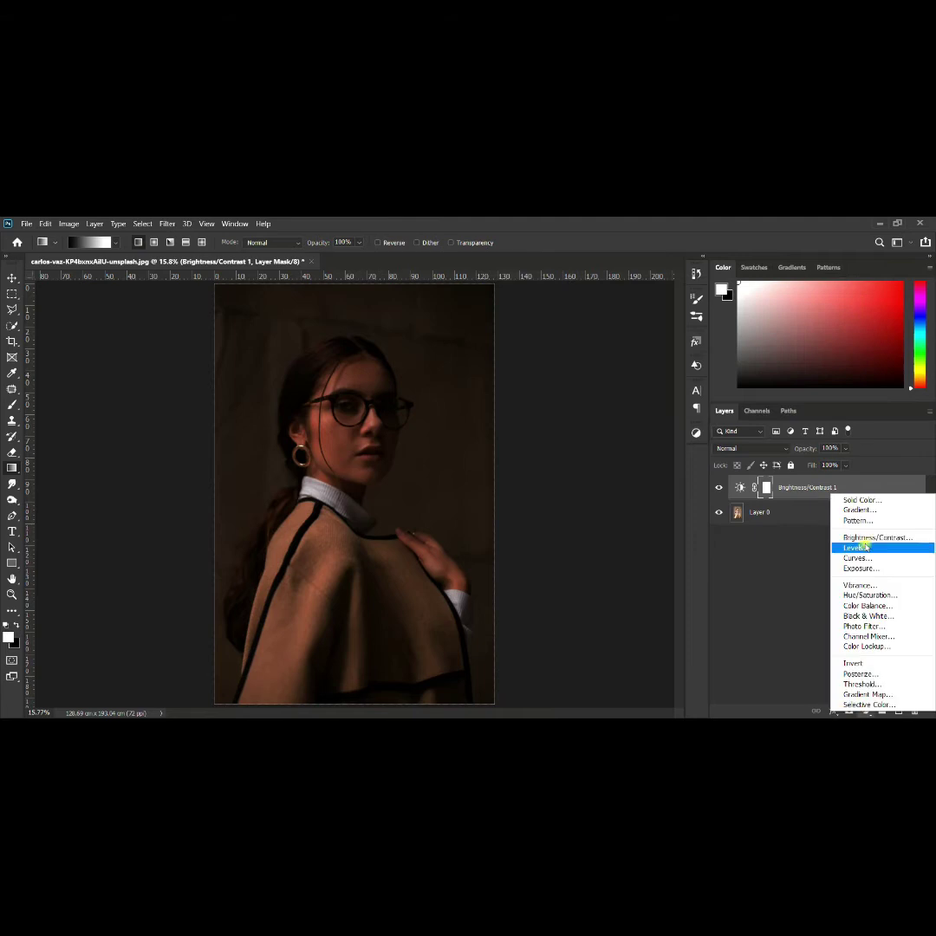
{"action": "left_click", "coordinate": [876, 547]}
{"action": "left_click", "coordinate": [610, 444]}
{"action": "left_click_drag", "start_coordinate": [549, 379], "coordinate": [710, 380]}
{"action": "mouse_move", "coordinate": [622, 399]}
{"action": "left_mouse_down"}
{"action": "mouse_move", "coordinate": [715, 404]}
{"action": "mouse_move", "coordinate": [684, 431]}
{"action": "left_mouse_up"}
{"action": "left_click", "coordinate": [857, 284]}
Add a Levels adjustment that darkens the output, then duplicate Layer 0 to the top.
{"action": "left_click", "coordinate": [865, 711]}
{"action": "left_click", "coordinate": [880, 555]}
{"action": "left_click_drag", "start_coordinate": [783, 458], "coordinate": [720, 460]}
{"action": "left_click_drag", "start_coordinate": [783, 423], "coordinate": [759, 423]}
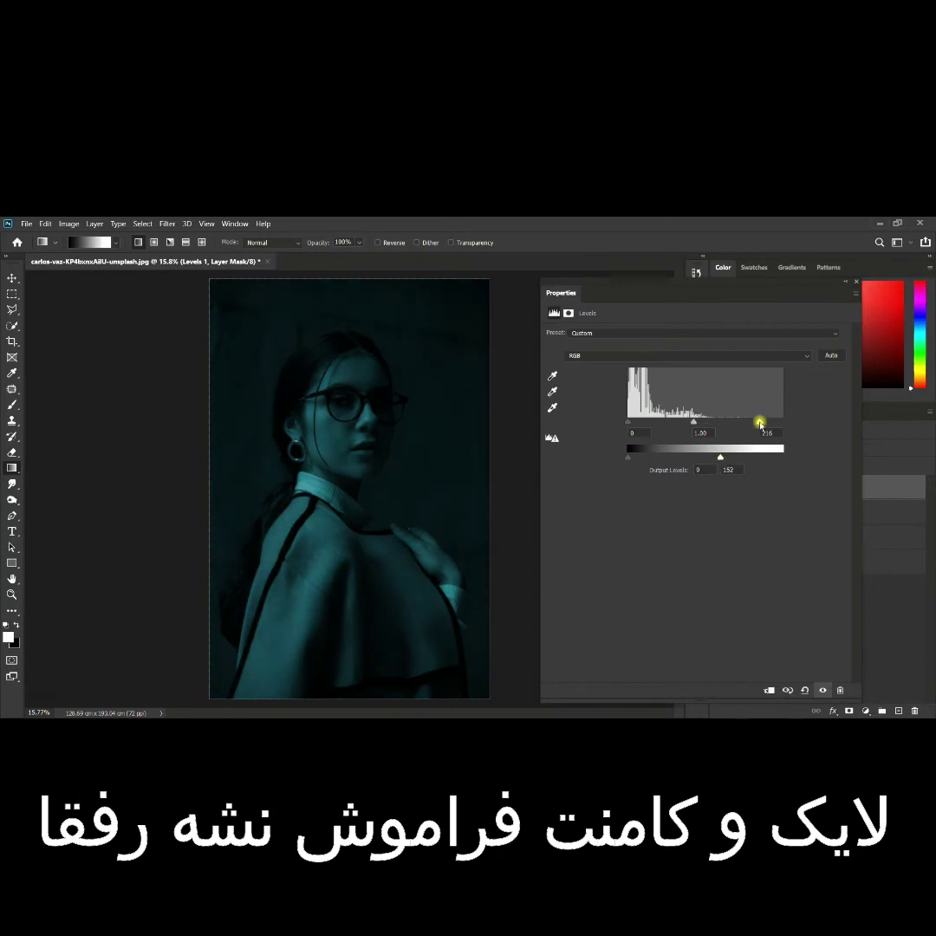
{"action": "left_click_drag", "start_coordinate": [695, 422], "coordinate": [703, 425]}
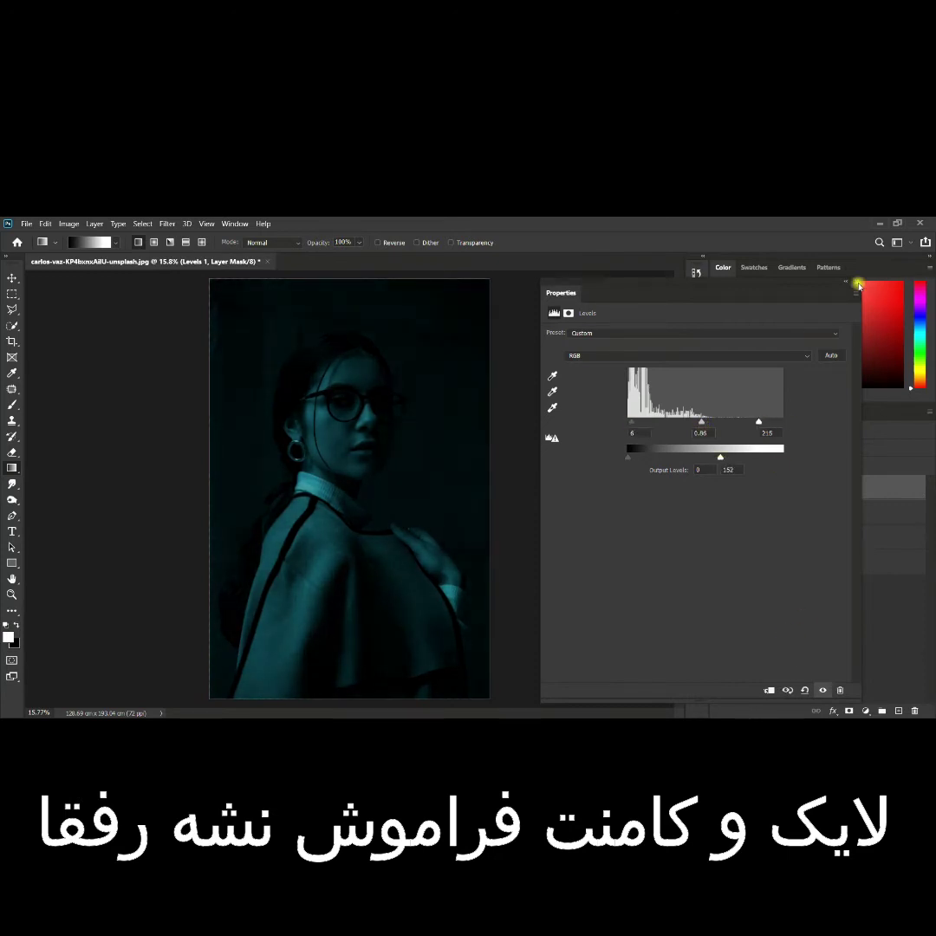
{"action": "left_click", "coordinate": [858, 284]}
{"action": "left_click", "coordinate": [858, 563]}
{"action": "left_click_drag", "start_coordinate": [858, 563], "coordinate": [858, 489]}
Zoom in on the glasses and start a pen path along the temple arm and near lens rim.
{"action": "key", "text": "z"}
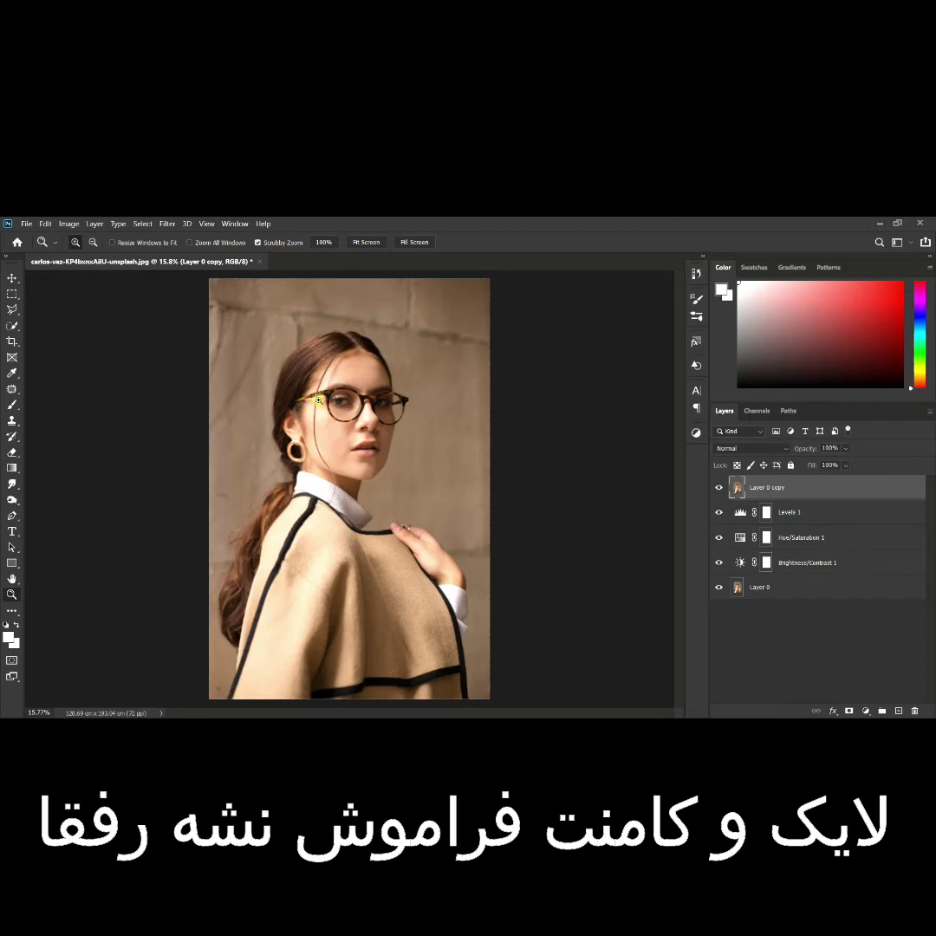
{"action": "left_click", "coordinate": [319, 400]}
{"action": "left_click", "coordinate": [389, 417]}
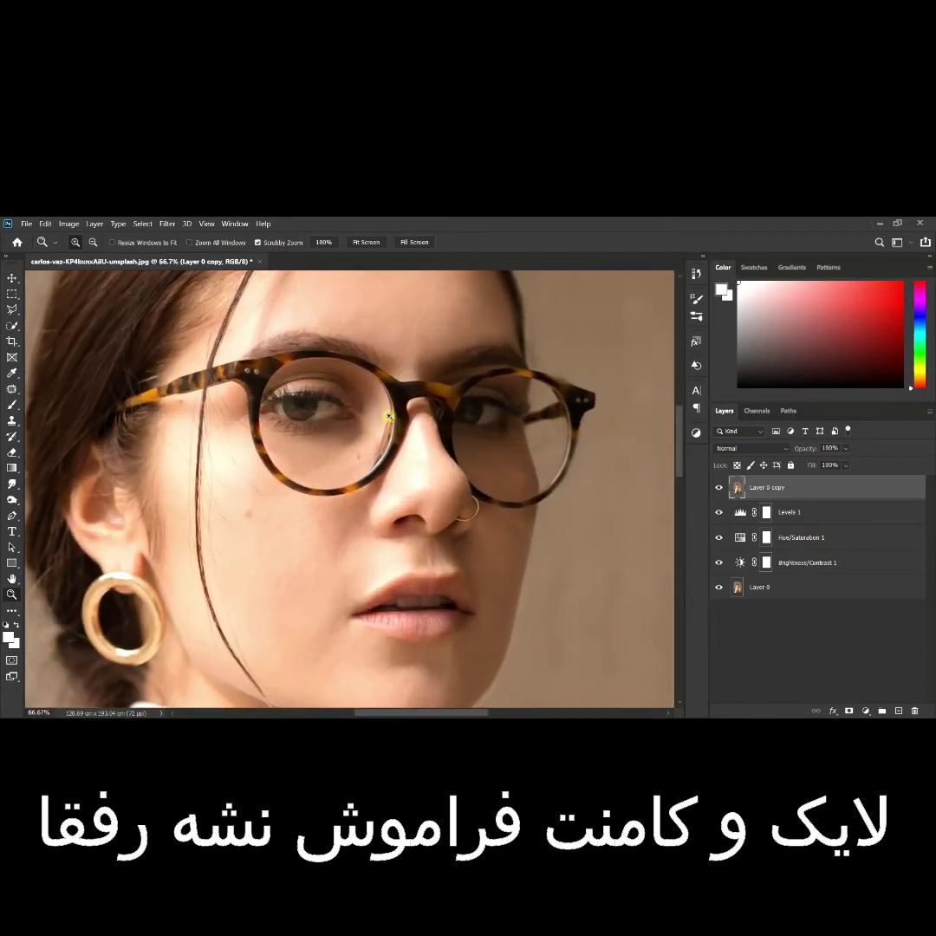
{"action": "key", "text": "p"}
{"action": "left_click", "coordinate": [125, 400]}
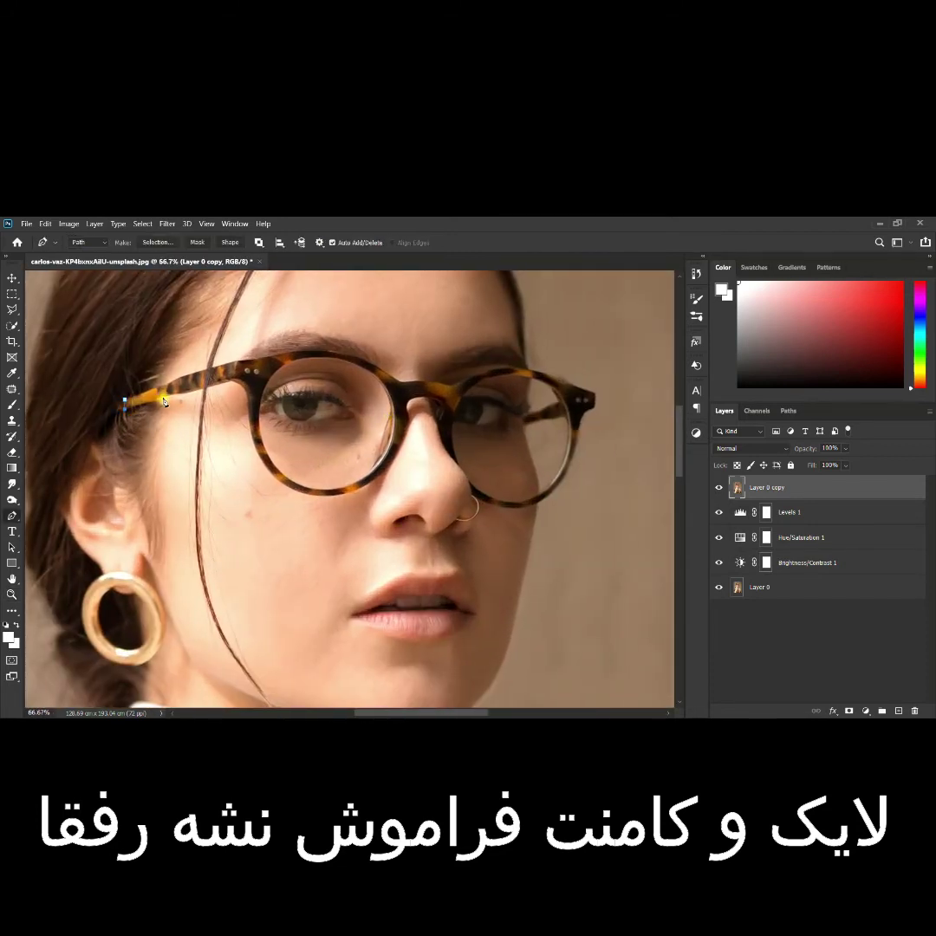
{"action": "left_click_drag", "start_coordinate": [228, 385], "coordinate": [248, 400]}
{"action": "left_click_drag", "start_coordinate": [355, 497], "coordinate": [374, 486]}
{"action": "left_click_drag", "start_coordinate": [407, 418], "coordinate": [414, 380]}
Continue the path over the bridge and down the side of the nose.
{"action": "scroll", "coordinate": [413, 417], "scroll_direction": "up", "scroll_amount": 2}
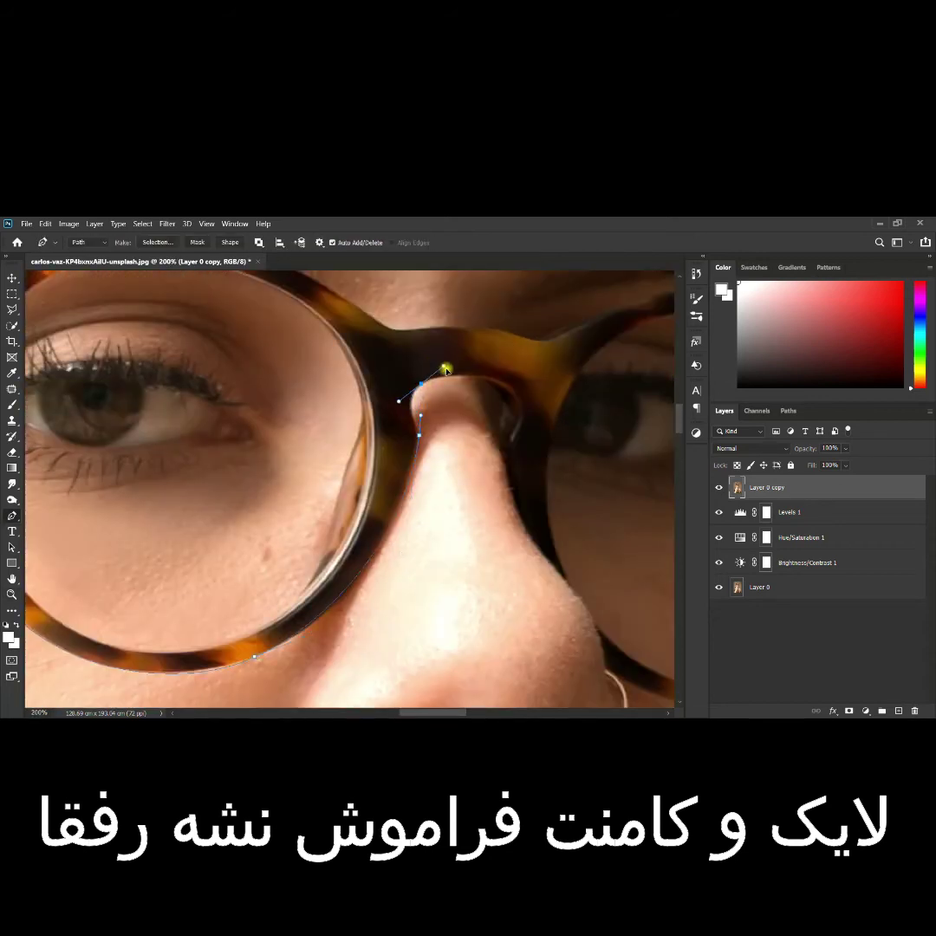
{"action": "mouse_move", "coordinate": [509, 395]}
{"action": "left_mouse_down"}
{"action": "mouse_move", "coordinate": [524, 412]}
{"action": "mouse_move", "coordinate": [500, 397]}
{"action": "mouse_move", "coordinate": [506, 423]}
{"action": "left_mouse_up"}
{"action": "mouse_move", "coordinate": [518, 511]}
{"action": "left_mouse_down"}
{"action": "mouse_move", "coordinate": [523, 523]}
{"action": "mouse_move", "coordinate": [577, 538]}
{"action": "left_mouse_up"}
{"action": "scroll", "coordinate": [523, 523], "scroll_direction": "down", "scroll_amount": 3}
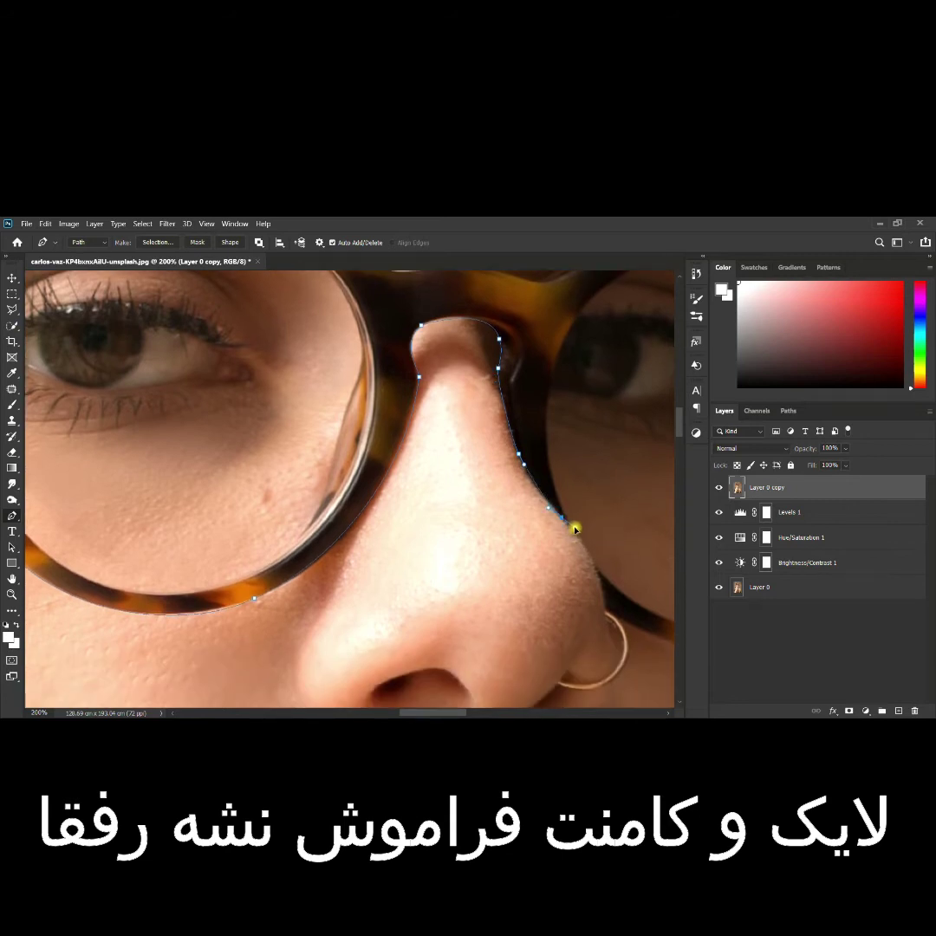
{"action": "scroll", "coordinate": [607, 559], "scroll_direction": "down", "scroll_amount": 3}
{"action": "left_click_drag", "start_coordinate": [588, 483], "coordinate": [605, 539]}
Trace the path around the far lens rim and along the frame's top edge.
{"action": "key", "text": "z"}
{"action": "left_click", "coordinate": [364, 625], "text": "alt"}
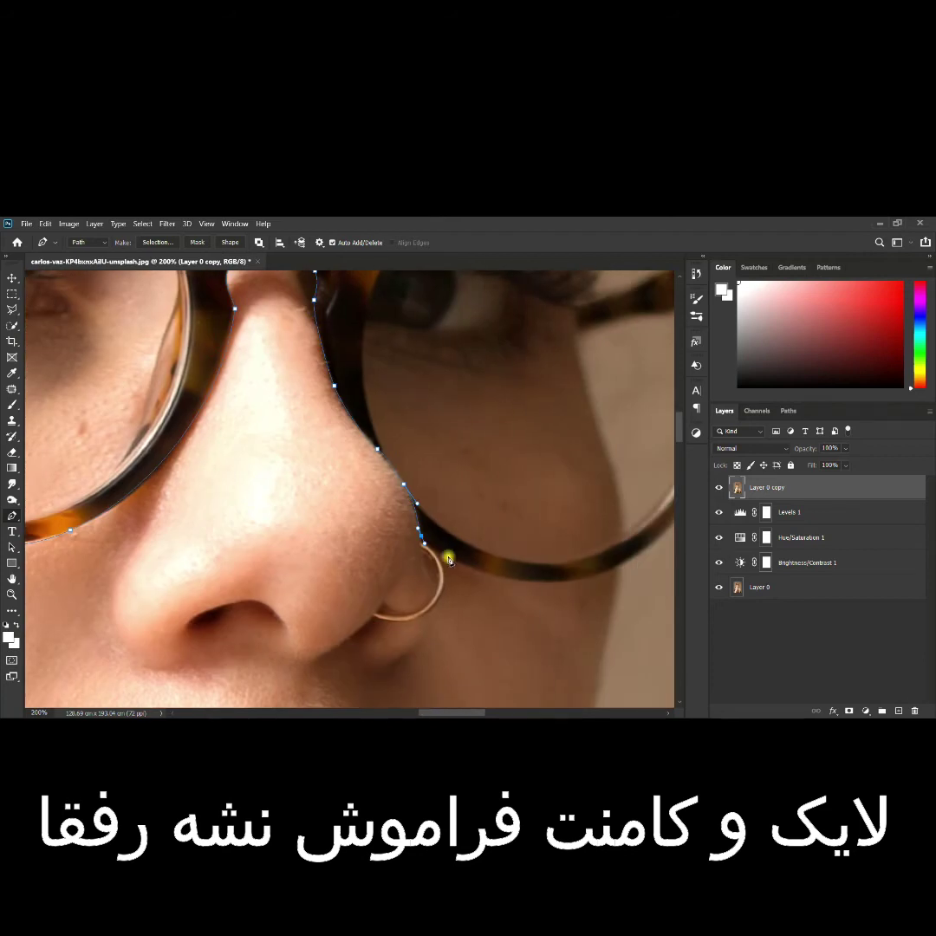
{"action": "left_click", "coordinate": [573, 625]}
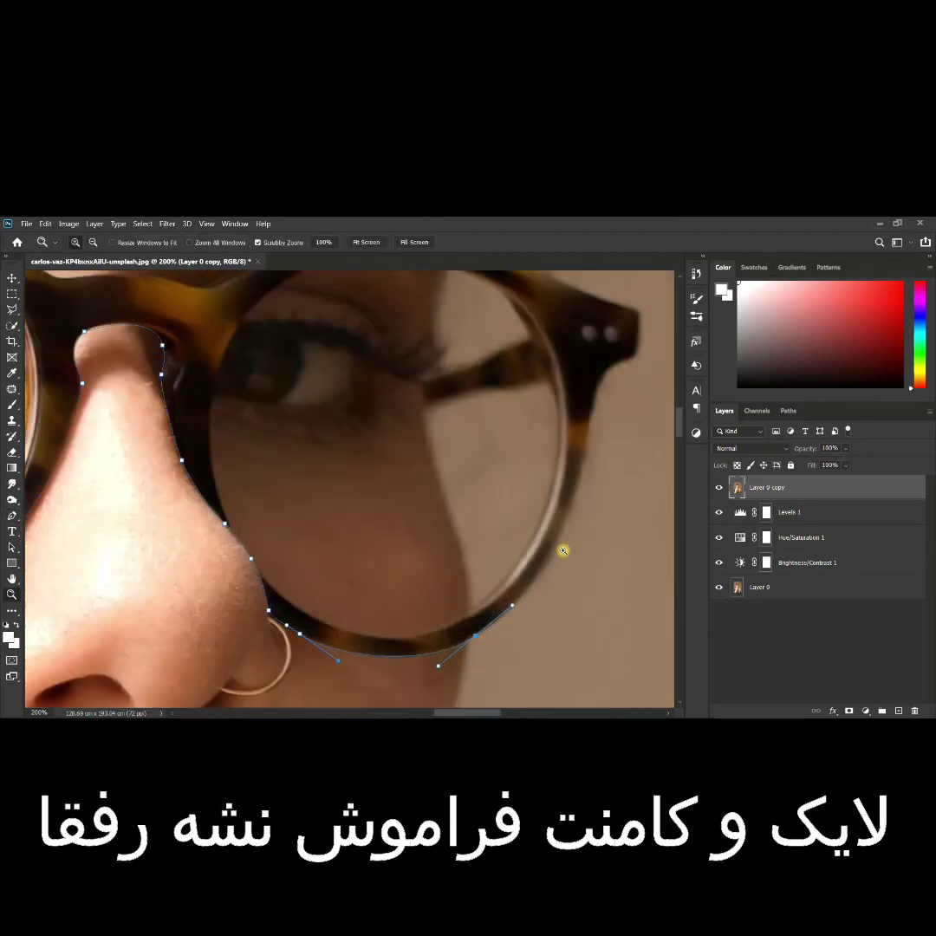
{"action": "key", "text": "p"}
{"action": "mouse_move", "coordinate": [590, 419]}
{"action": "left_mouse_down"}
{"action": "mouse_move", "coordinate": [589, 342]}
{"action": "mouse_move", "coordinate": [606, 330]}
{"action": "mouse_move", "coordinate": [638, 348]}
{"action": "mouse_move", "coordinate": [623, 382]}
{"action": "left_mouse_up"}
{"action": "scroll", "coordinate": [652, 508], "scroll_direction": "up", "scroll_amount": 3}
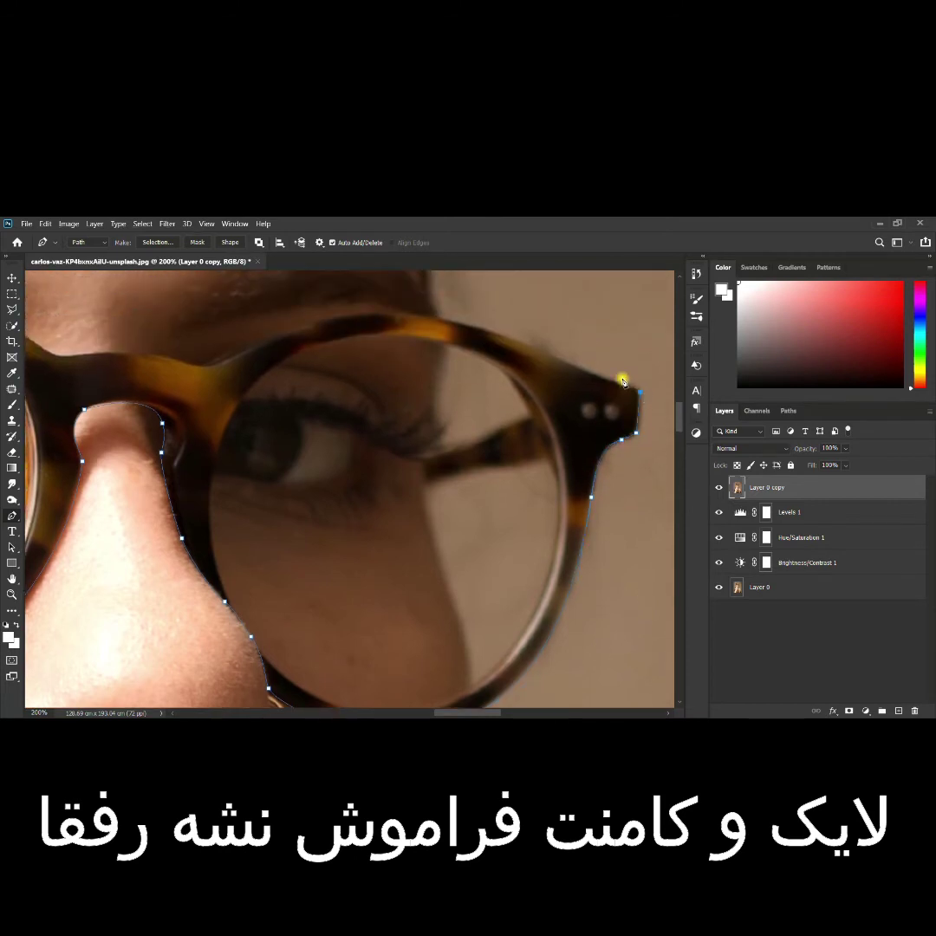
{"action": "left_click", "coordinate": [593, 375]}
{"action": "left_click_drag", "start_coordinate": [443, 325], "coordinate": [350, 320]}
Bring the path back across the bridge and near lens top, closing it at the start point.
{"action": "key", "text": "ctrl+minus"}
{"action": "mouse_move", "coordinate": [272, 435]}
{"action": "left_mouse_down"}
{"action": "mouse_move", "coordinate": [263, 451]}
{"action": "mouse_move", "coordinate": [210, 431]}
{"action": "left_mouse_up"}
{"action": "scroll", "coordinate": [244, 424], "scroll_direction": "left", "scroll_amount": 5}
{"action": "left_click_drag", "start_coordinate": [434, 392], "coordinate": [365, 382]}
{"action": "left_click_drag", "start_coordinate": [273, 395], "coordinate": [249, 410]}
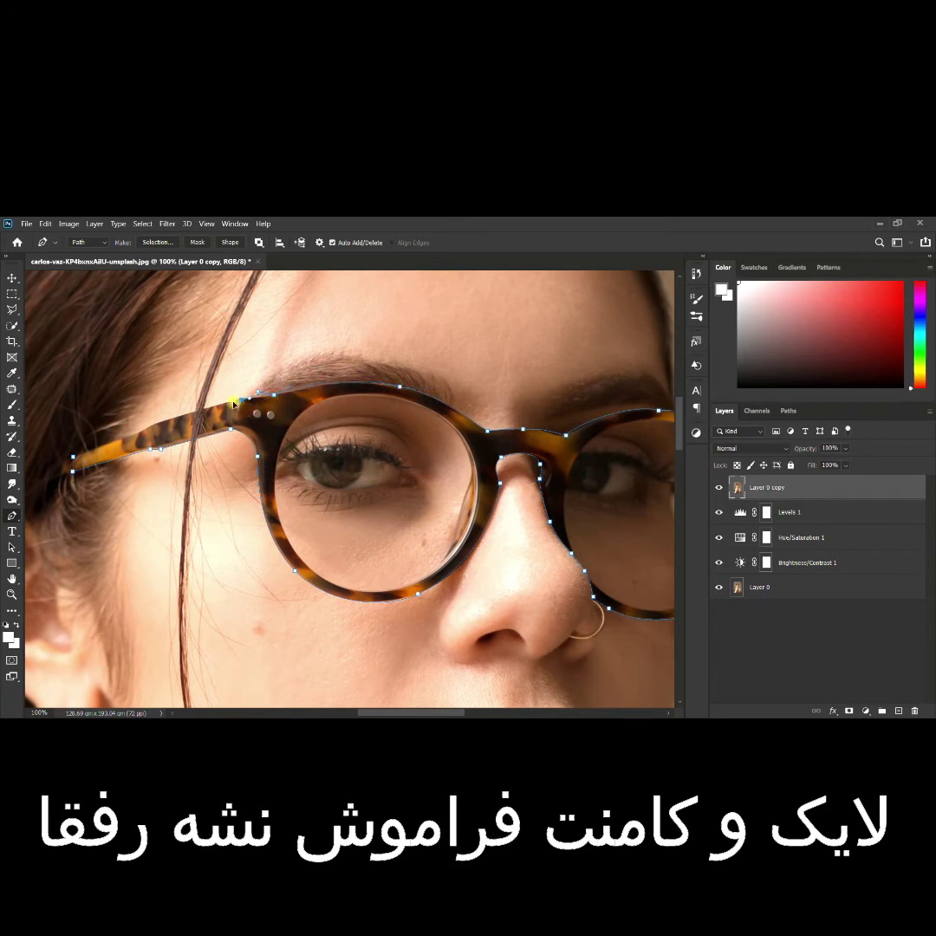
{"action": "left_click", "coordinate": [260, 396], "text": "alt"}
{"action": "left_click", "coordinate": [74, 460]}
{"action": "left_click", "coordinate": [259, 242]}
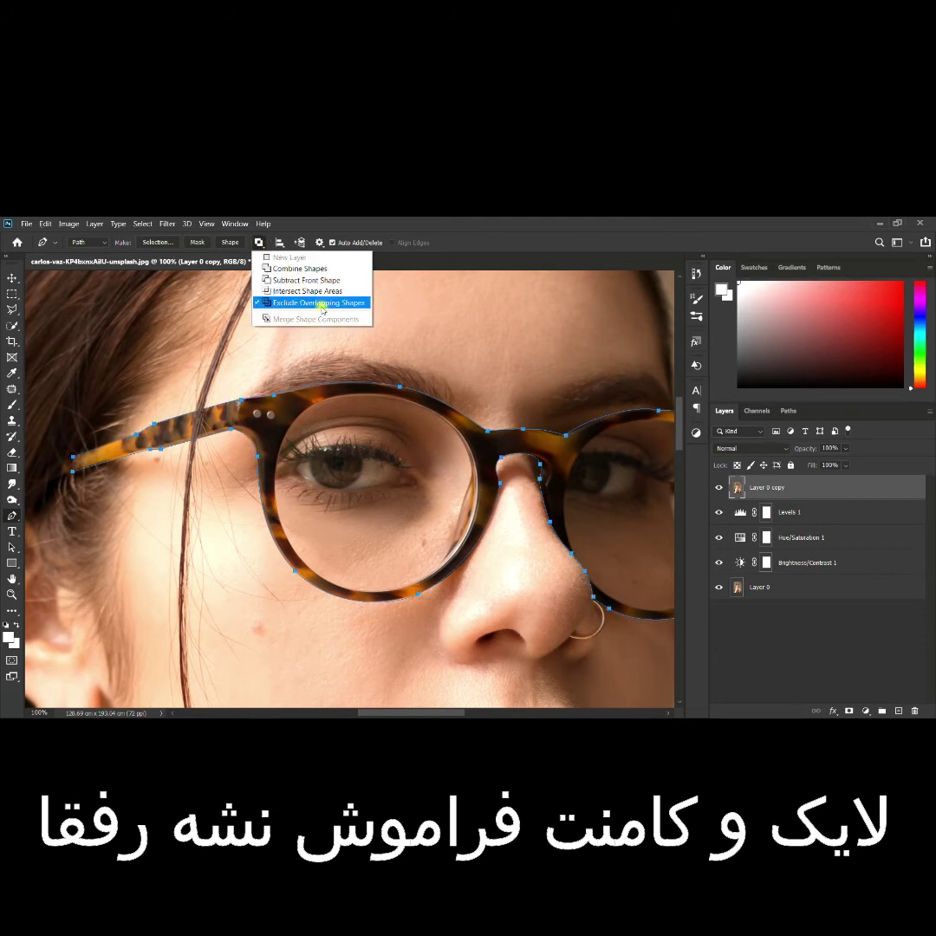
Set Exclude Overlapping Shapes and pen-trace the near lens opening.
{"action": "left_click", "coordinate": [292, 299]}
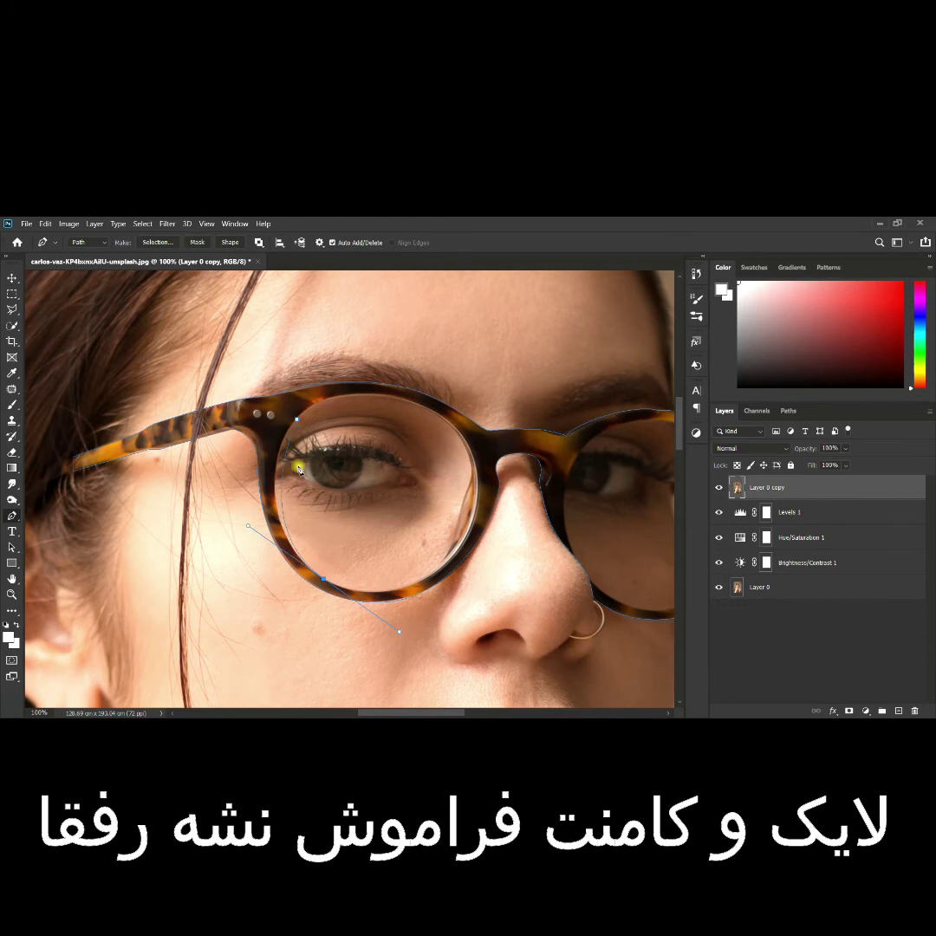
{"action": "left_click_drag", "start_coordinate": [296, 420], "coordinate": [259, 464]}
{"action": "left_click_drag", "start_coordinate": [341, 588], "coordinate": [406, 610]}
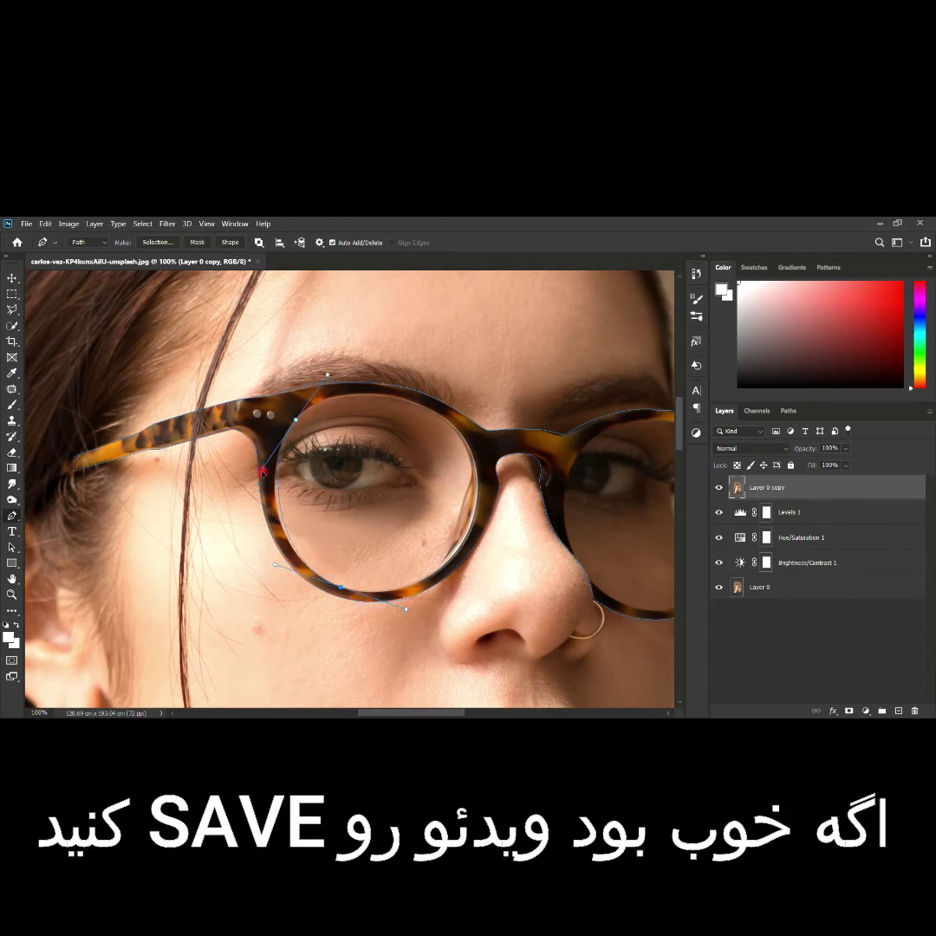
{"action": "left_click_drag", "start_coordinate": [449, 552], "coordinate": [463, 506]}
{"action": "left_click_drag", "start_coordinate": [443, 422], "coordinate": [472, 445]}
{"action": "left_click_drag", "start_coordinate": [333, 378], "coordinate": [260, 464]}
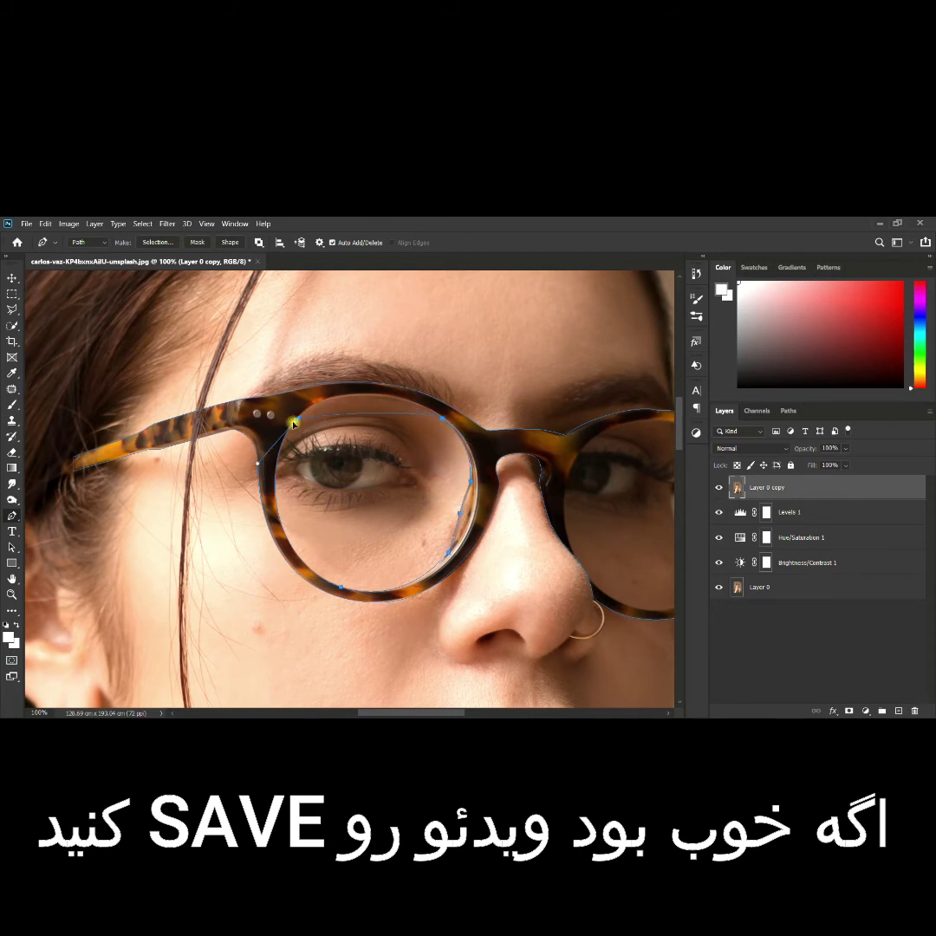
{"action": "left_click_drag", "start_coordinate": [414, 405], "coordinate": [415, 406]}
{"action": "scroll", "coordinate": [408, 401], "scroll_direction": "right", "scroll_amount": 5}
Trace the far lens opening and convert the whole glasses path into a selection.
{"action": "left_click_drag", "start_coordinate": [379, 461], "coordinate": [407, 420]}
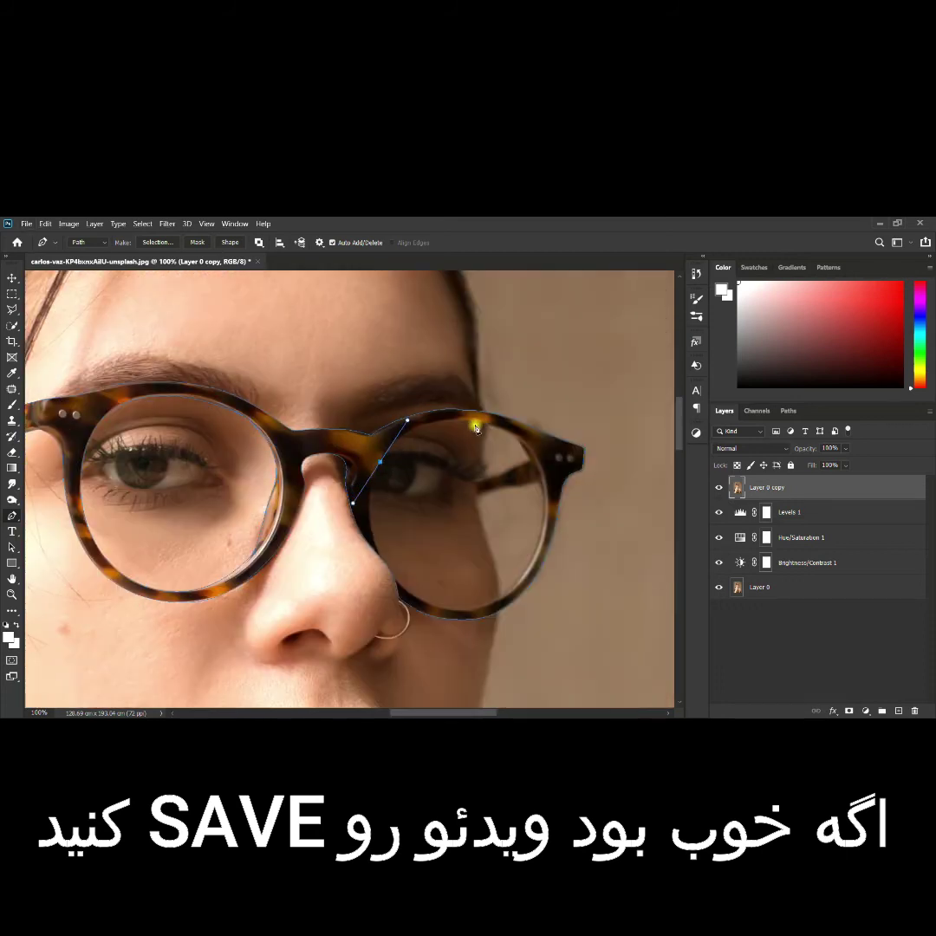
{"action": "left_click_drag", "start_coordinate": [500, 429], "coordinate": [524, 440]}
{"action": "left_click", "coordinate": [529, 460]}
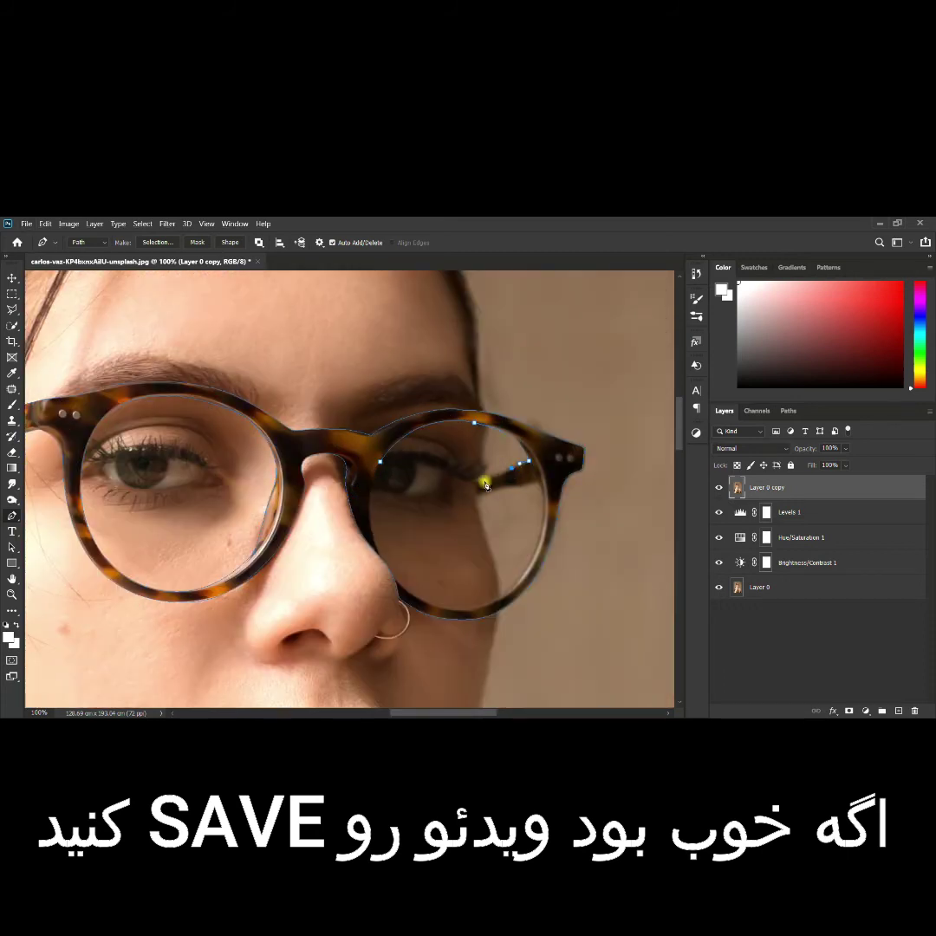
{"action": "left_click_drag", "start_coordinate": [478, 493], "coordinate": [496, 490]}
{"action": "left_click_drag", "start_coordinate": [459, 614], "coordinate": [433, 614]}
{"action": "left_click", "coordinate": [396, 581]}
{"action": "left_click", "coordinate": [379, 553]}
{"action": "left_click_drag", "start_coordinate": [382, 460], "coordinate": [410, 422]}
{"action": "left_click", "coordinate": [528, 558]}
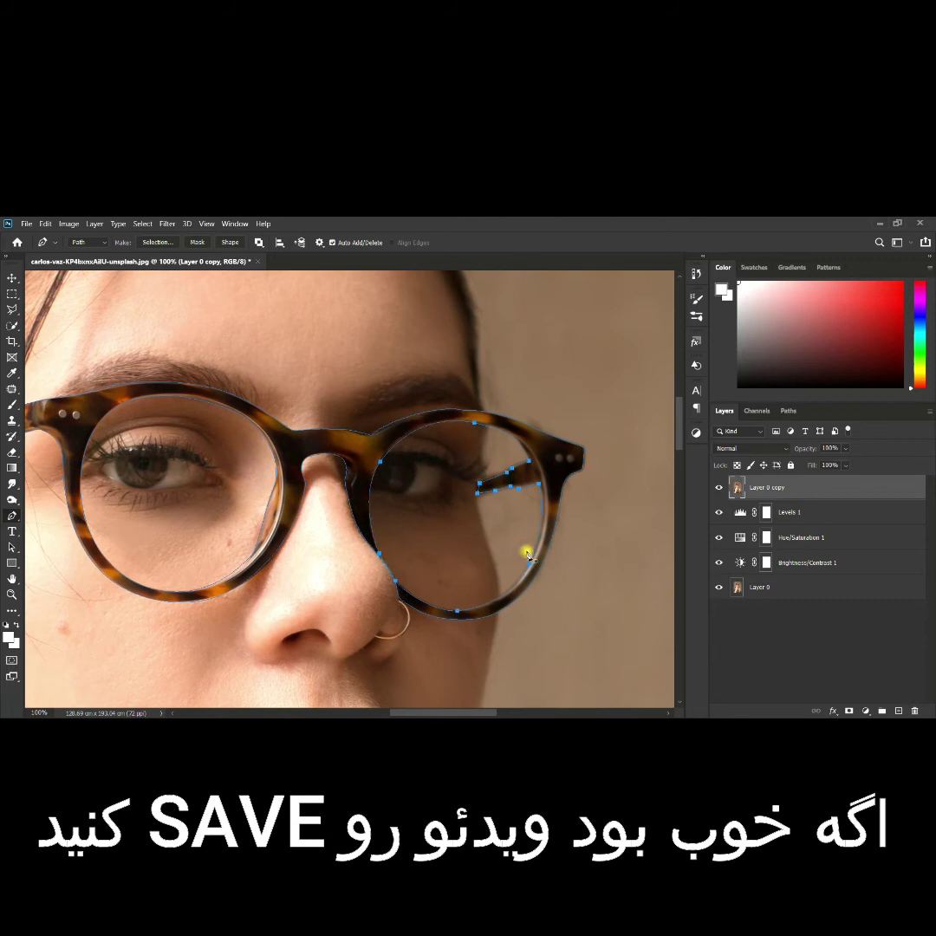
{"action": "key", "text": "ctrl+Return"}
Add a layer mask to Layer 0 copy and group the three adjustment layers.
{"action": "key", "text": "ctrl+0"}
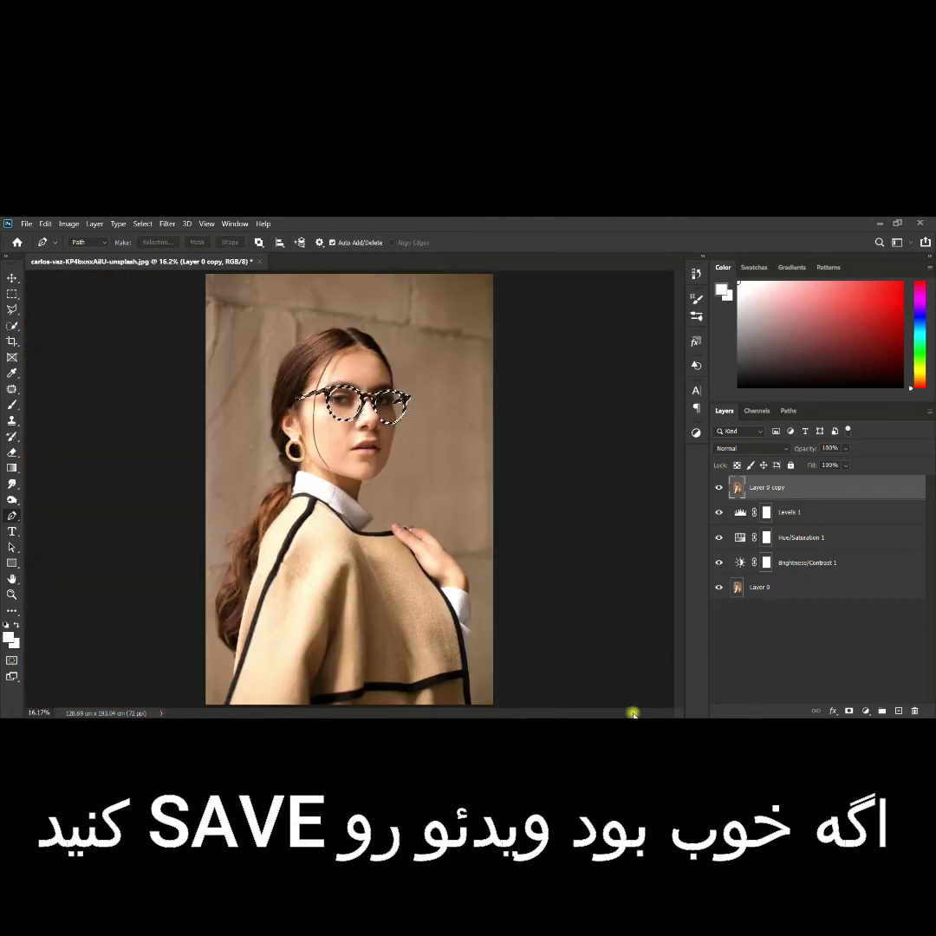
{"action": "left_click", "coordinate": [849, 711]}
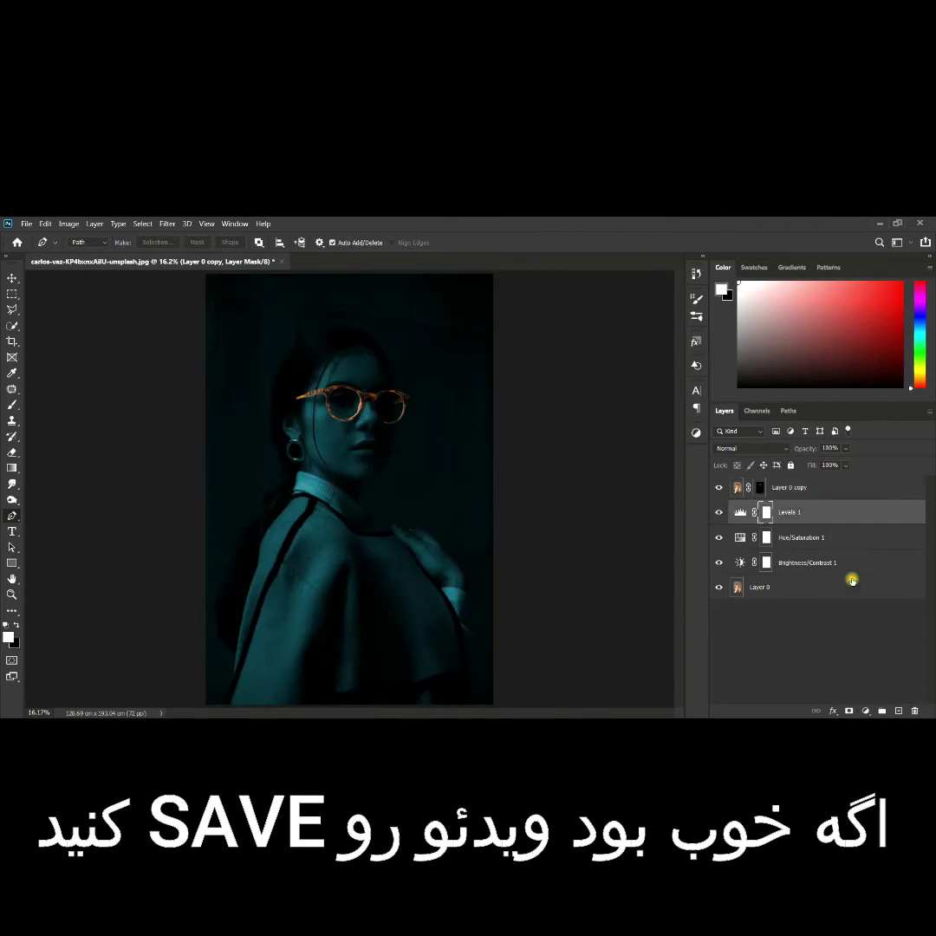
{"action": "left_click", "coordinate": [789, 513]}
{"action": "left_click", "coordinate": [803, 553], "text": "shift"}
{"action": "key", "text": "ctrl+g"}
{"action": "left_click", "coordinate": [789, 487]}
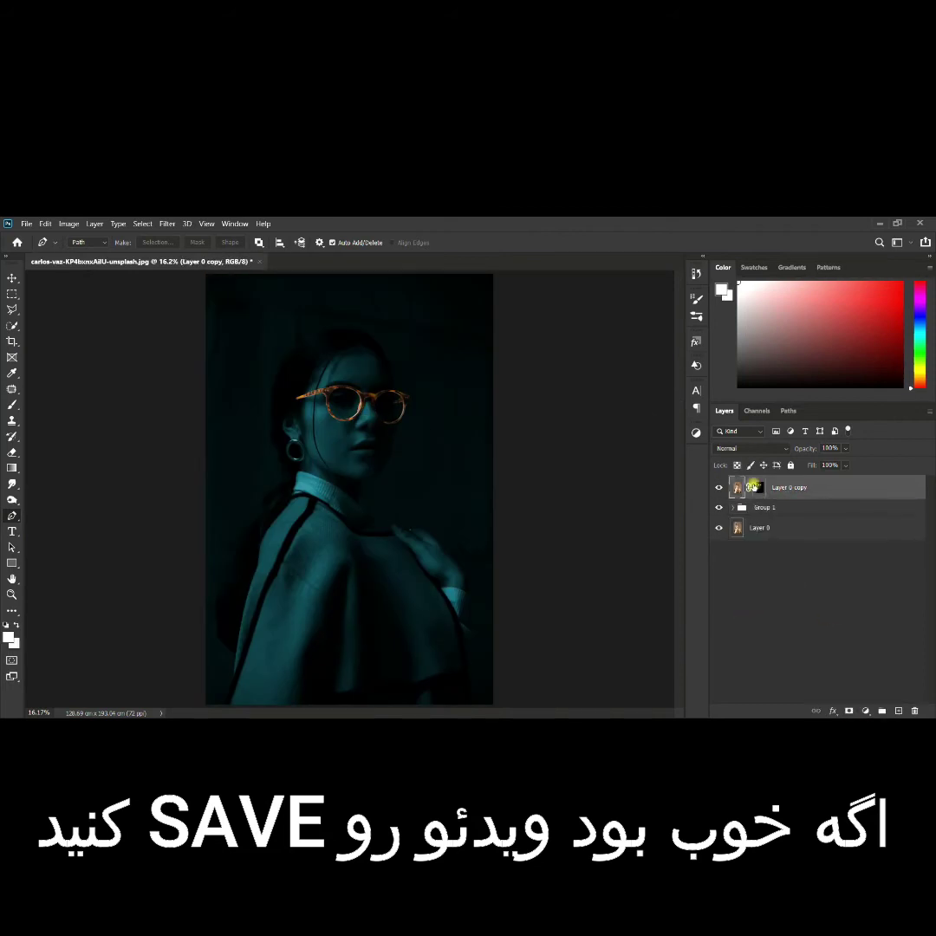
Pen-trace the hoop earring ring, including its inner hole, and make it a selection.
{"action": "scroll", "coordinate": [321, 438], "scroll_direction": "up", "scroll_amount": 4}
{"action": "mouse_move", "coordinate": [305, 398]}
{"action": "left_mouse_down"}
{"action": "mouse_move", "coordinate": [282, 398]}
{"action": "mouse_move", "coordinate": [273, 472]}
{"action": "left_mouse_up"}
{"action": "left_click", "coordinate": [319, 492]}
{"action": "left_click", "coordinate": [356, 444]}
{"action": "left_click", "coordinate": [305, 399]}
{"action": "left_click", "coordinate": [310, 414]}
{"action": "left_click", "coordinate": [342, 449]}
{"action": "left_click", "coordinate": [314, 476]}
{"action": "left_click", "coordinate": [290, 438]}
{"action": "left_click", "coordinate": [311, 414]}
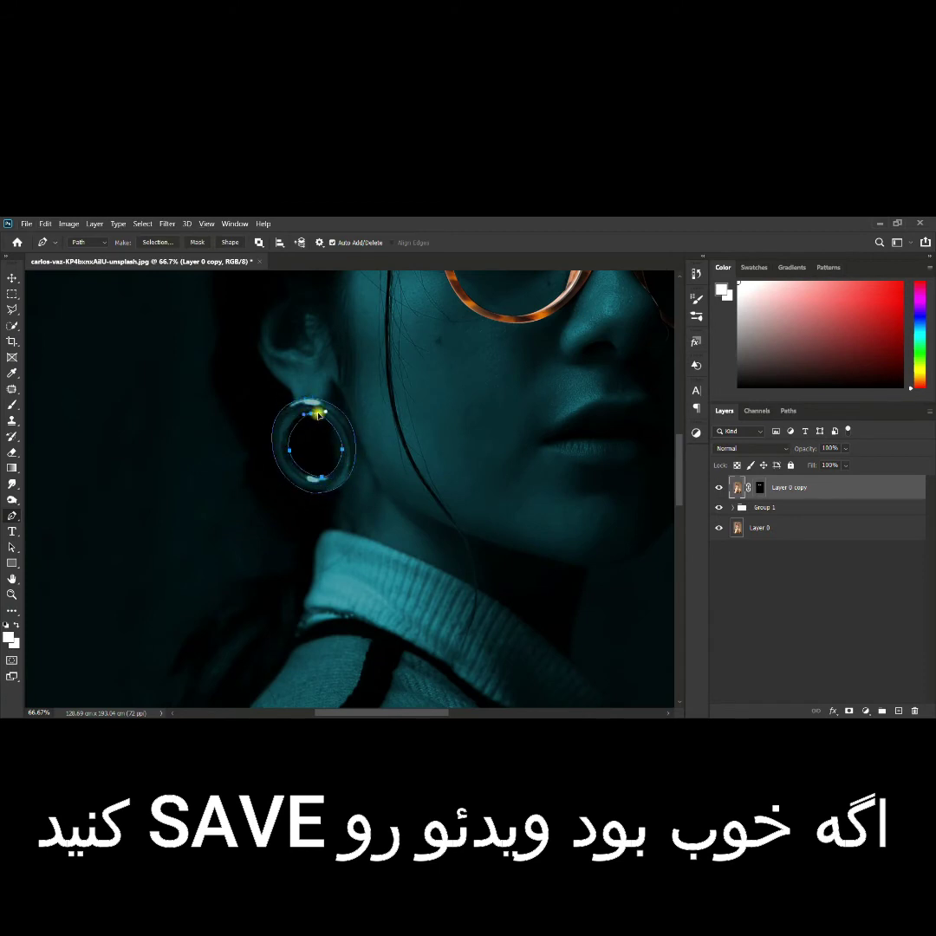
{"action": "key", "text": "ctrl+Return"}
Paint the earring selection white in the mask so it shows through, then deselect.
{"action": "left_click", "coordinate": [761, 488]}
{"action": "key", "text": "b"}
{"action": "left_click", "coordinate": [309, 448]}
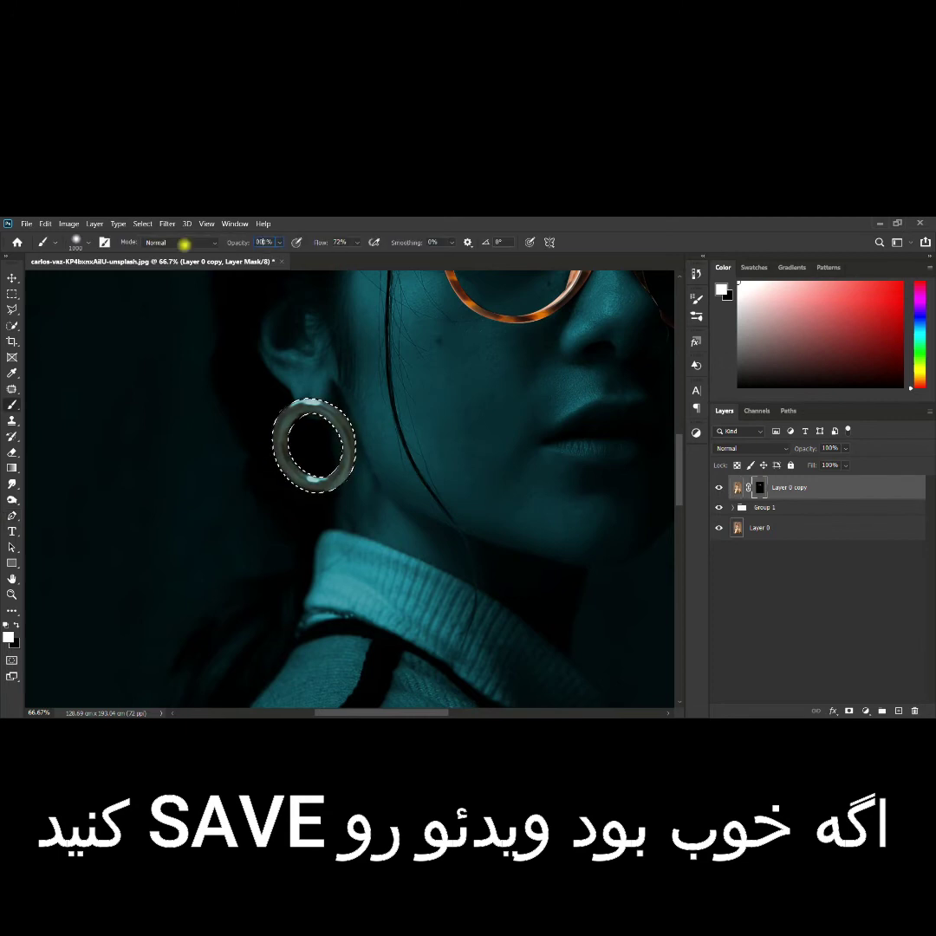
{"action": "key", "text": "ctrl+d"}
{"action": "key", "text": "m"}
{"action": "key", "text": "ctrl+0"}
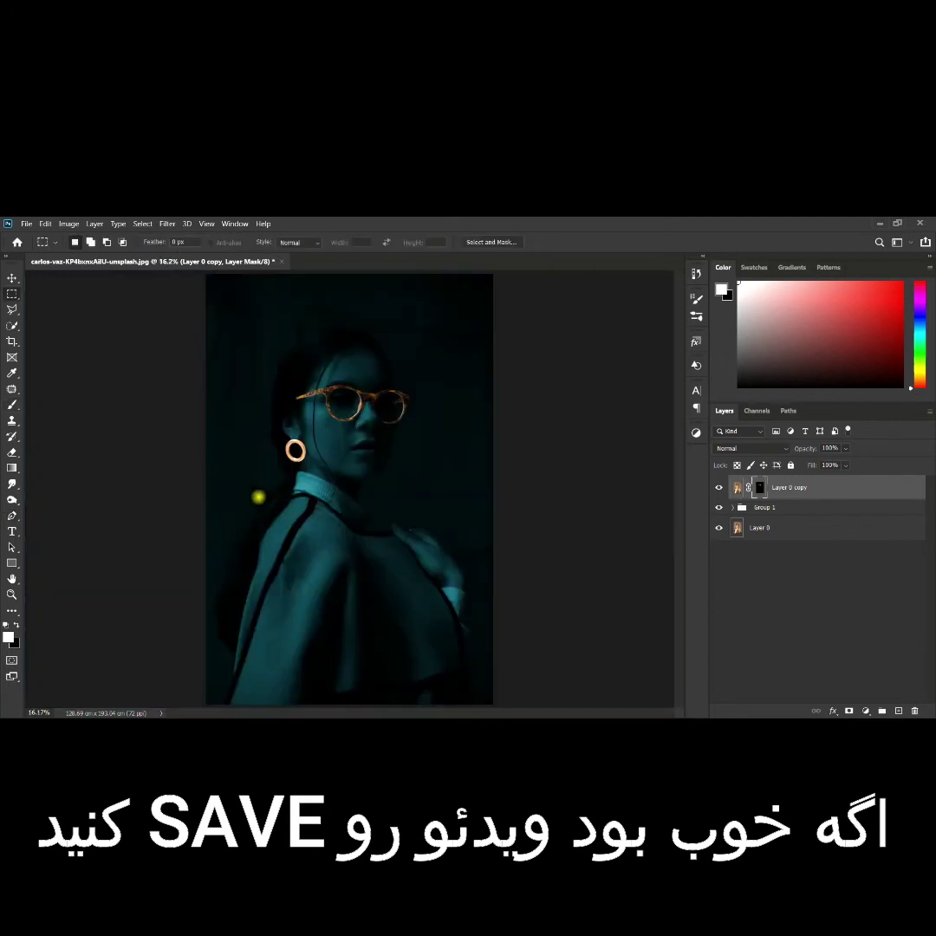
Turn the glasses and earring bright white and add a colorizing Hue/Saturation adjustment.
{"action": "left_click", "coordinate": [68, 223]}
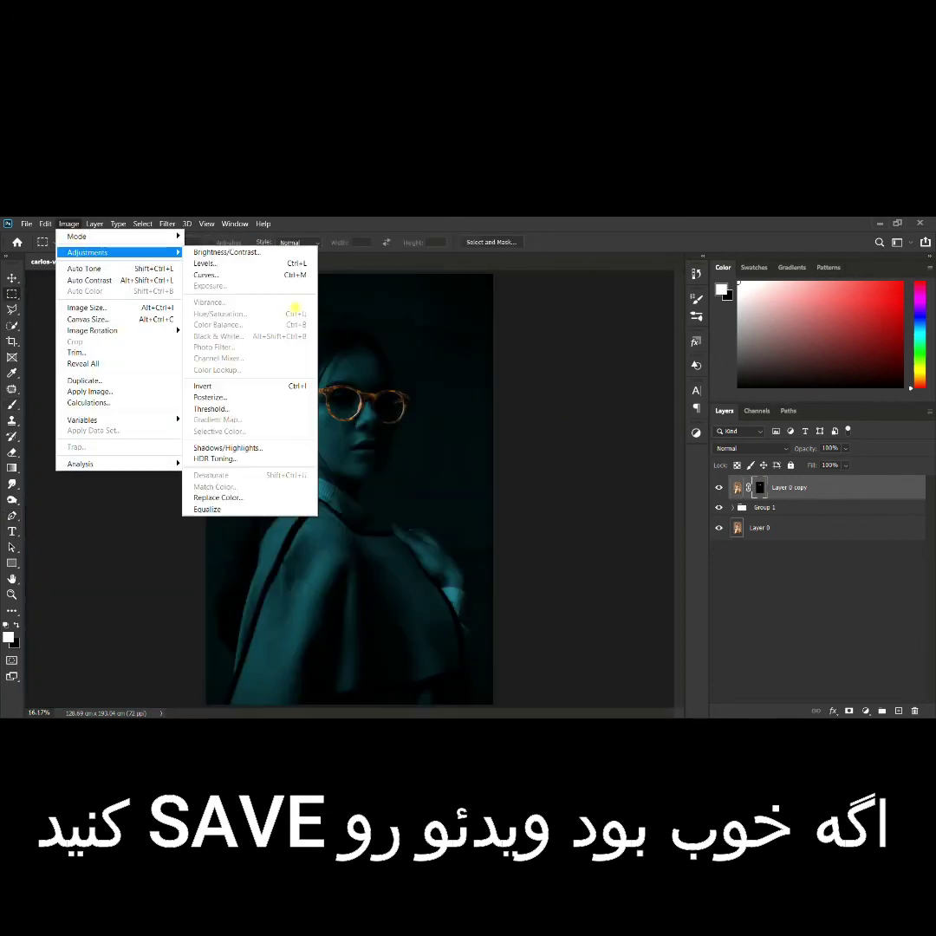
{"action": "left_click", "coordinate": [737, 487]}
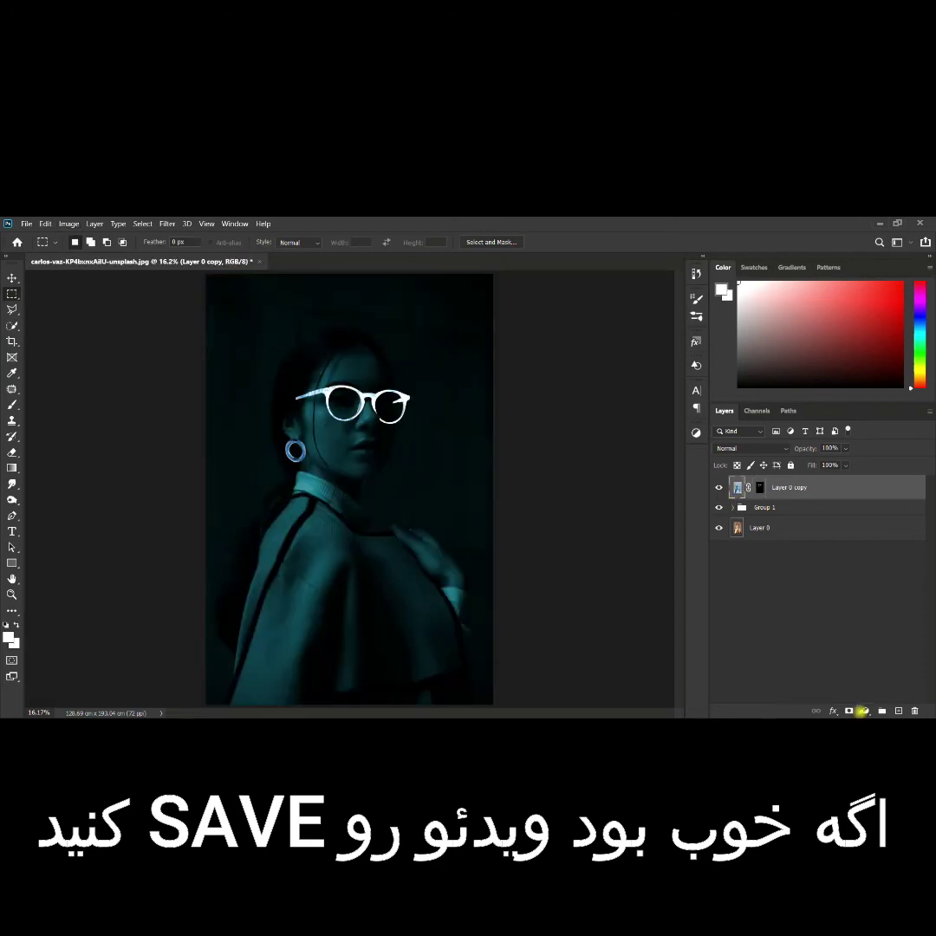
{"action": "left_click", "coordinate": [866, 711]}
{"action": "left_click", "coordinate": [858, 604]}
{"action": "left_click", "coordinate": [611, 444]}
Shift the Hue/Saturation 2 tint to a strong blue and stamp it with Layer 0 copy into a merged layer.
{"action": "left_click_drag", "start_coordinate": [646, 380], "coordinate": [716, 380]}
{"action": "mouse_move", "coordinate": [623, 404]}
{"action": "left_mouse_down"}
{"action": "mouse_move", "coordinate": [739, 405]}
{"action": "mouse_move", "coordinate": [714, 425]}
{"action": "left_mouse_up"}
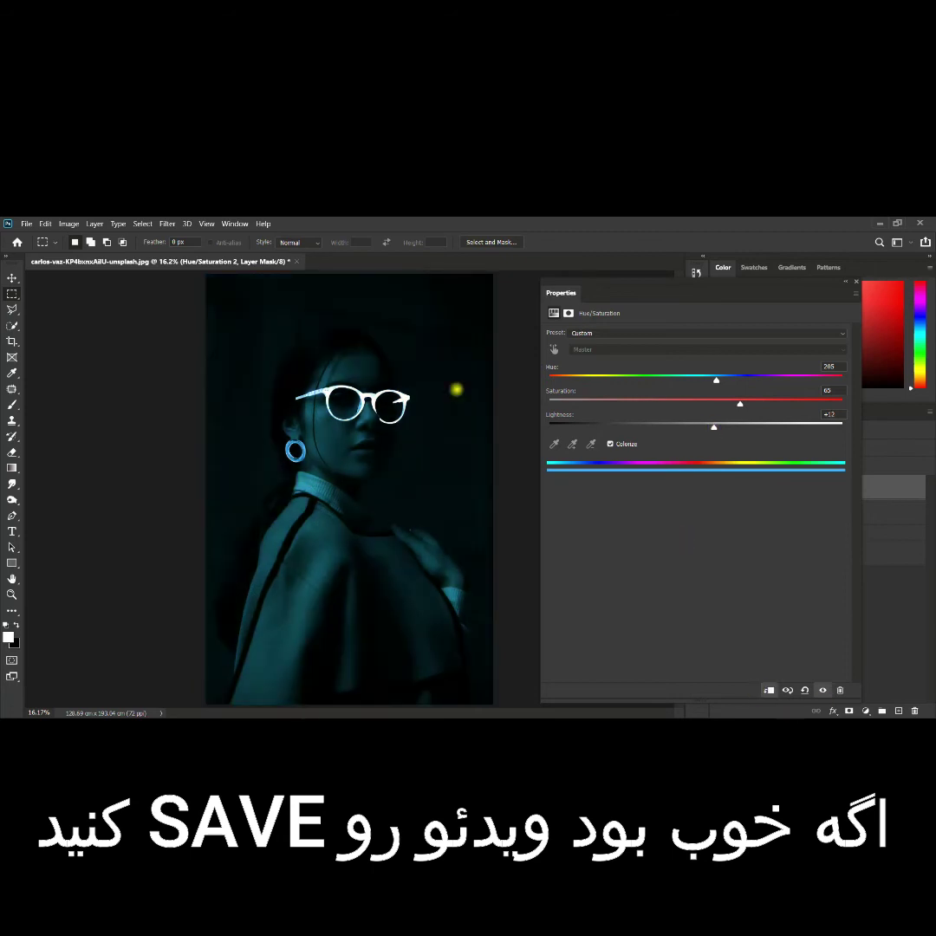
{"action": "left_click", "coordinate": [822, 588]}
{"action": "left_click", "coordinate": [851, 512], "text": "shift"}
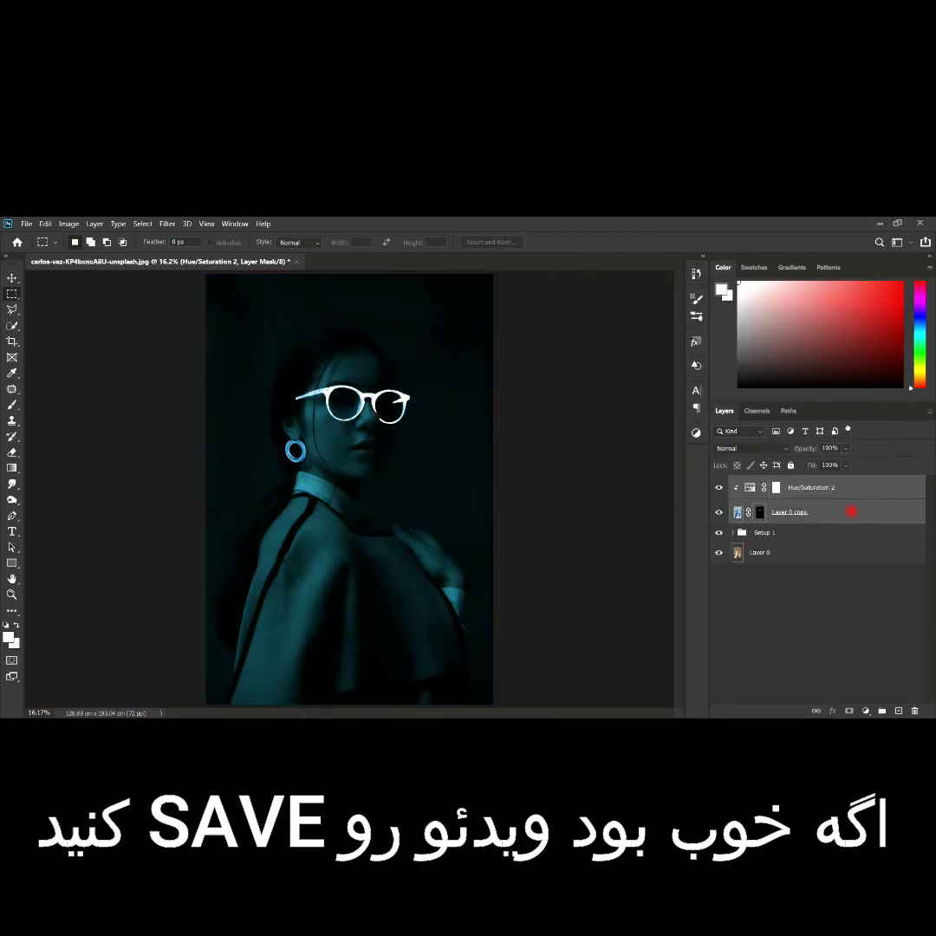
{"action": "key", "text": "ctrl+alt+e"}
Convert the merged layer to a Smart Object, blur it 15 px, and set it to Screen.
{"action": "right_click", "coordinate": [855, 486]}
{"action": "left_click", "coordinate": [769, 377]}
{"action": "left_click", "coordinate": [168, 224]}
{"action": "left_click", "coordinate": [199, 239]}
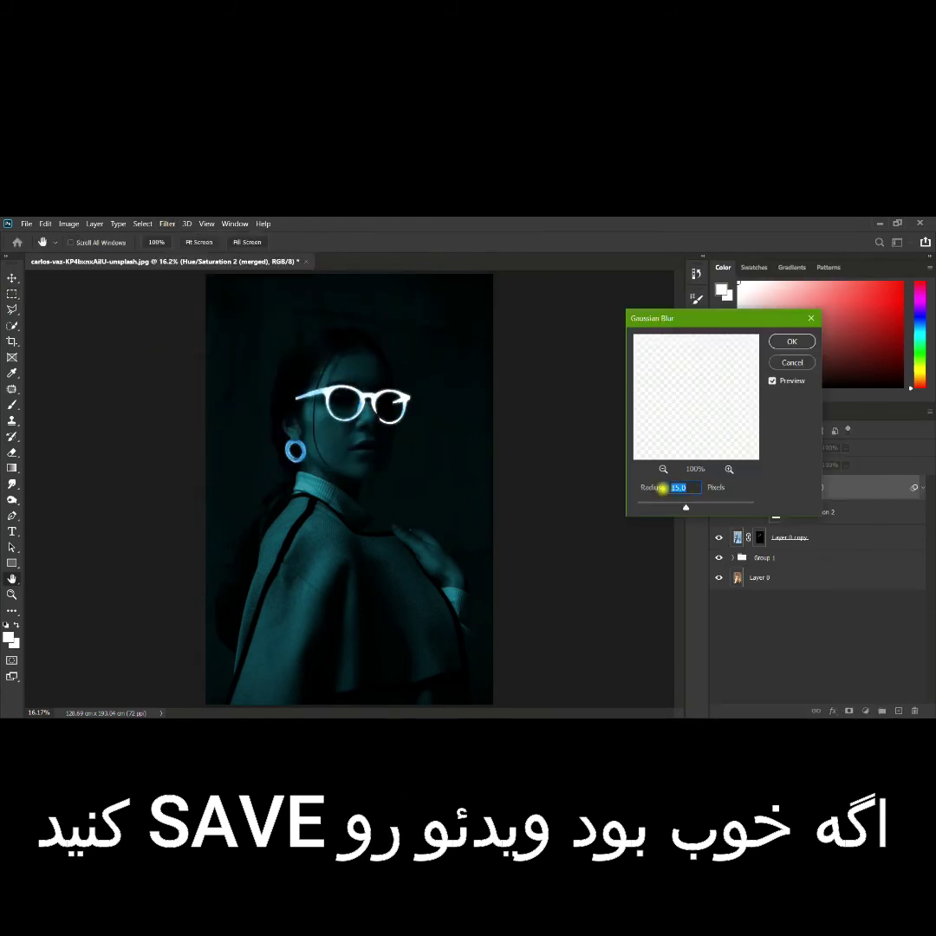
{"action": "left_click", "coordinate": [792, 342]}
{"action": "left_click", "coordinate": [754, 449]}
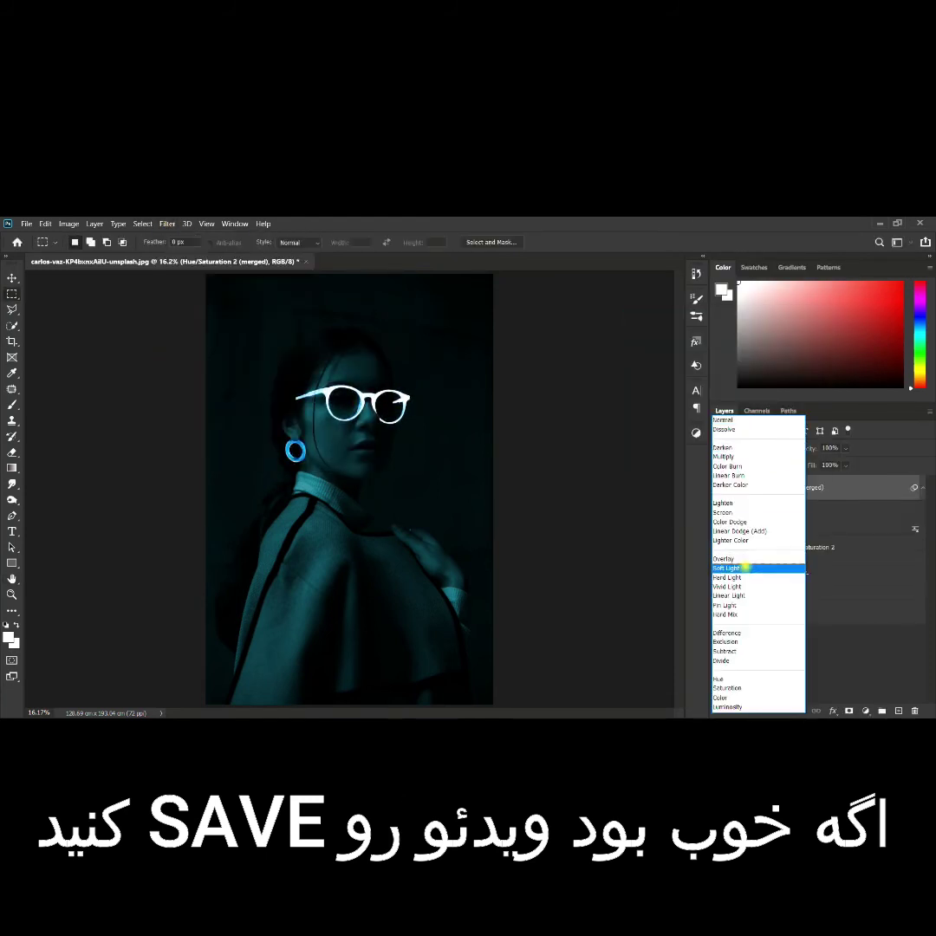
{"action": "left_click", "coordinate": [728, 513]}
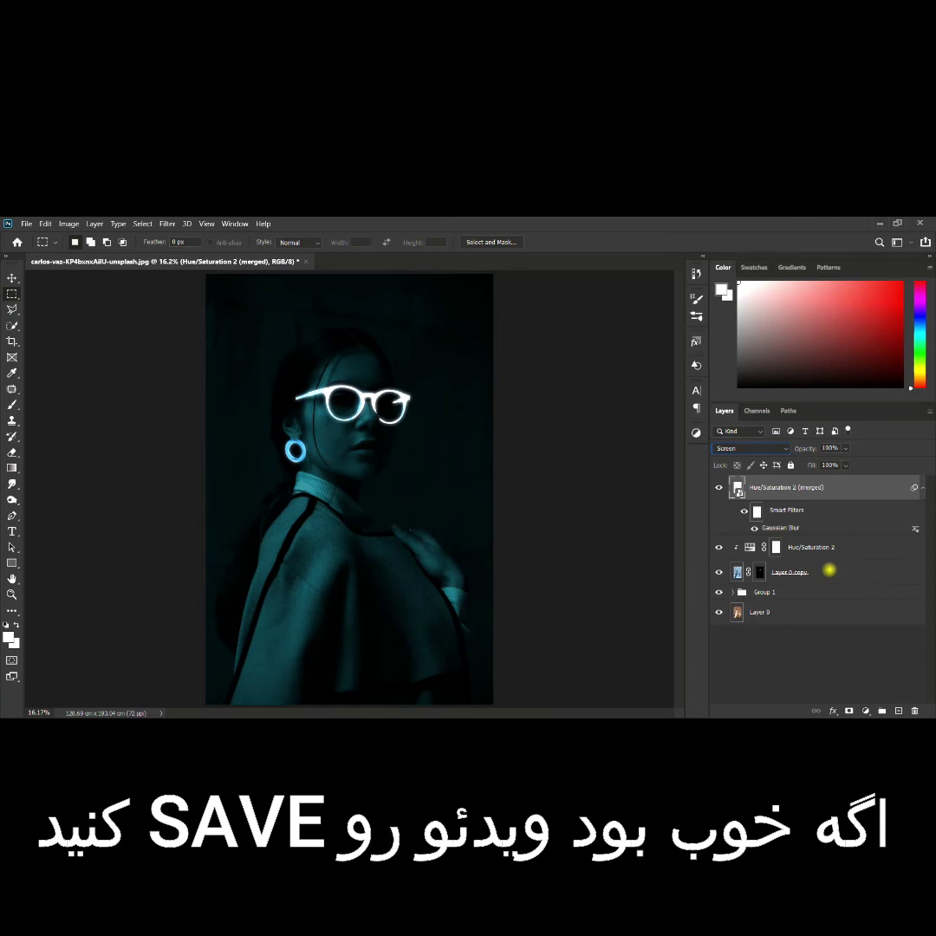
{"action": "left_click", "coordinate": [831, 571], "text": "shift"}
Group the glow layers into Group 2, add a new top layer, and choose cyan as foreground colour.
{"action": "key", "text": "ctrl+g"}
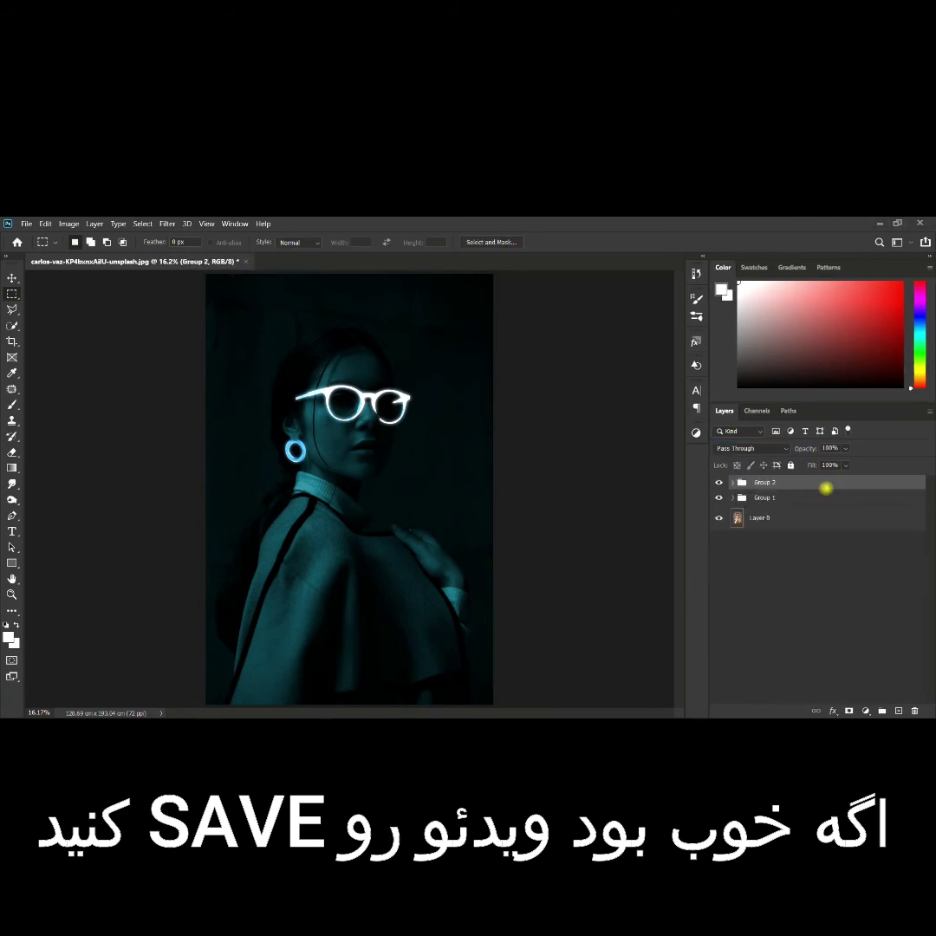
{"action": "key", "text": "ctrl+shift+alt+n"}
{"action": "key", "text": "i"}
{"action": "scroll", "coordinate": [325, 381], "scroll_direction": "up", "scroll_amount": 2}
{"action": "left_click", "coordinate": [722, 289]}
{"action": "left_click", "coordinate": [781, 466]}
{"action": "left_click", "coordinate": [737, 399]}
{"action": "left_click", "coordinate": [889, 392]}
Set the Brush tool to 33% opacity.
{"action": "key", "text": "b"}
{"action": "left_click", "coordinate": [77, 242]}
{"action": "left_click", "coordinate": [260, 242]}
{"action": "type", "text": "33"}
{"action": "key", "text": "Return"}
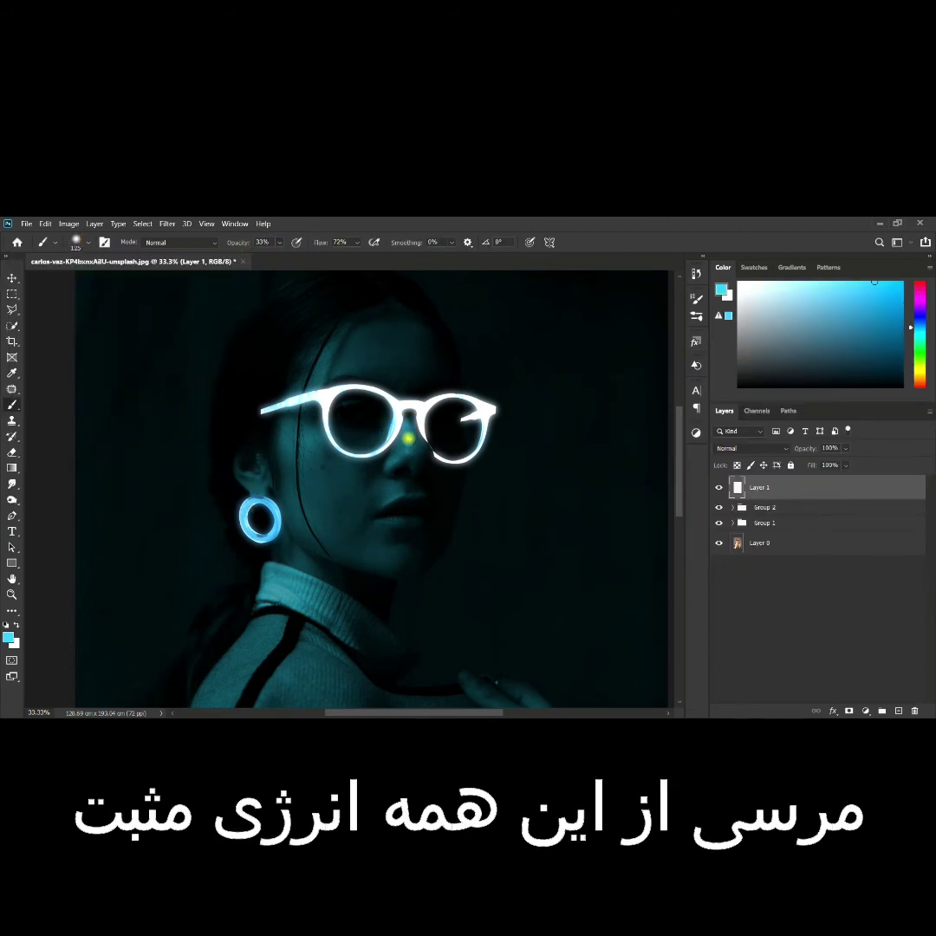
Paint soft cyan light over the left side of the face, the neck and the shoulder.
{"action": "key", "text": "bracketright"}
{"action": "key", "text": "bracketright"}
{"action": "key", "text": "bracketright"}
{"action": "mouse_move", "coordinate": [305, 445]}
{"action": "left_mouse_down"}
{"action": "mouse_move", "coordinate": [342, 349]}
{"action": "mouse_move", "coordinate": [275, 599]}
{"action": "left_mouse_up"}
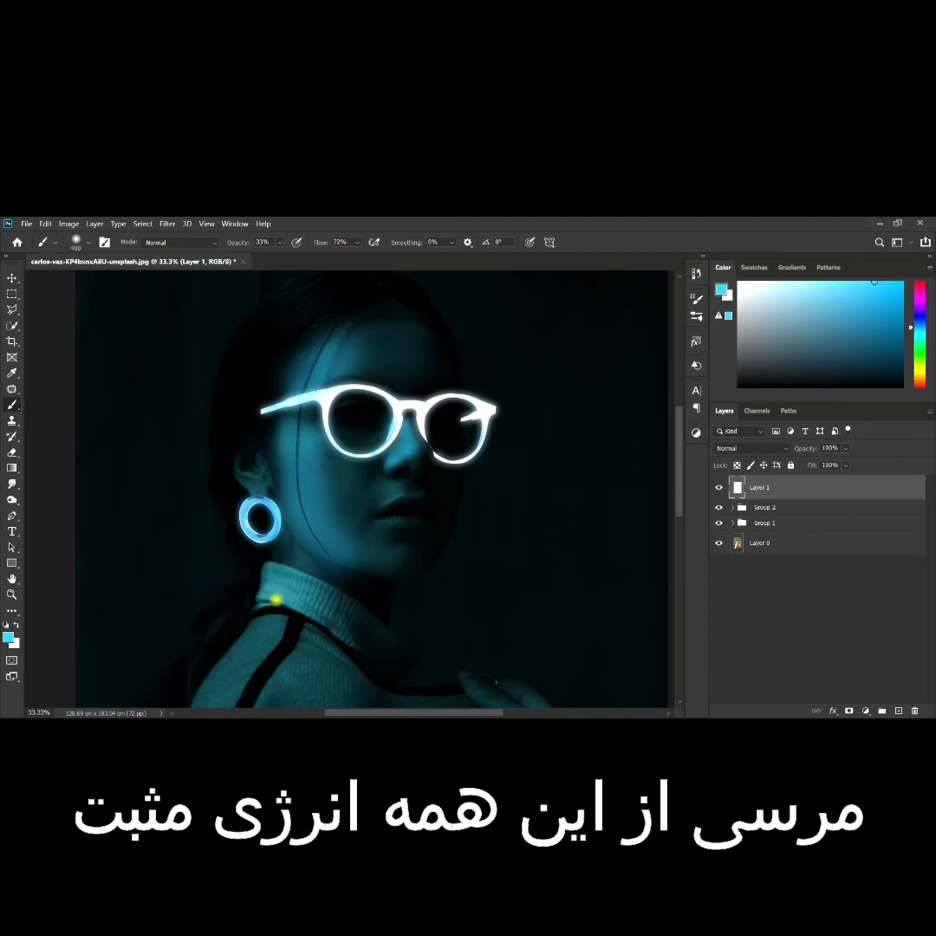
{"action": "key", "text": "bracketleft"}
{"action": "key", "text": "bracketleft"}
{"action": "key", "text": "bracketleft"}
{"action": "scroll", "coordinate": [275, 599], "scroll_direction": "down", "scroll_amount": 4}
{"action": "left_click_drag", "start_coordinate": [209, 604], "coordinate": [247, 616]}
{"action": "scroll", "coordinate": [246, 617], "scroll_direction": "down", "scroll_amount": 3}
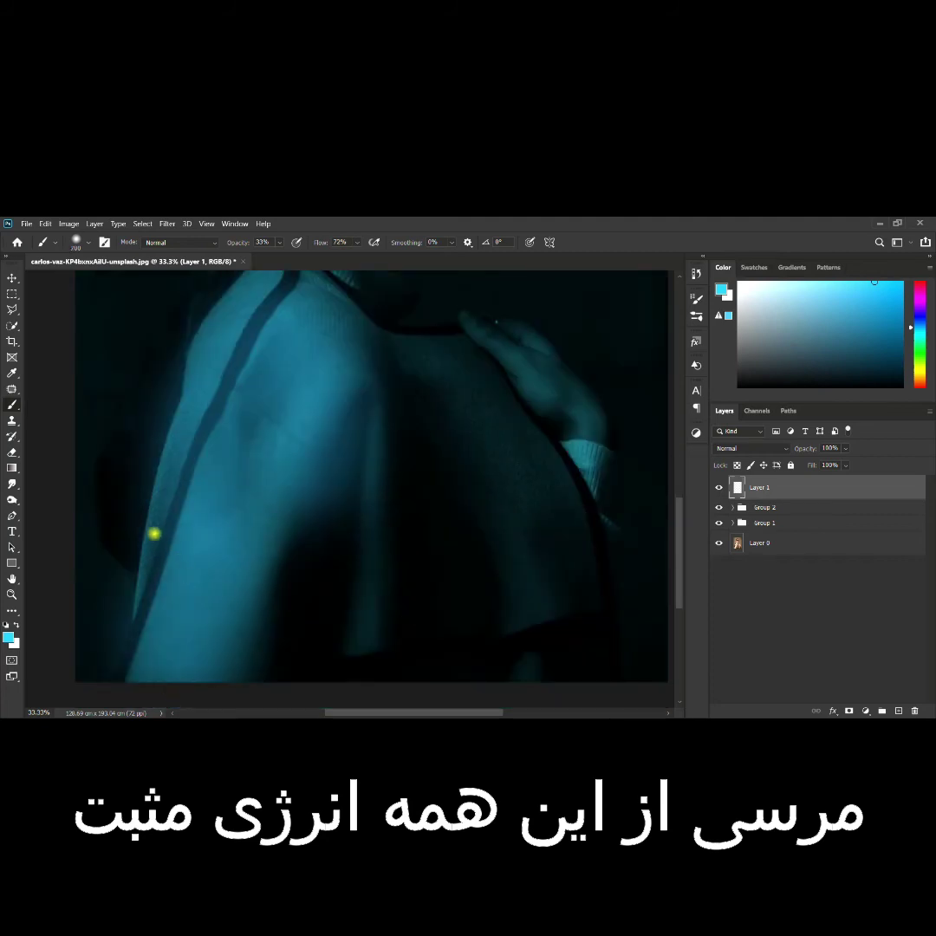
{"action": "scroll", "coordinate": [361, 487], "scroll_direction": "up", "scroll_amount": 3}
{"action": "scroll", "coordinate": [392, 506], "scroll_direction": "up", "scroll_amount": 2}
{"action": "scroll", "coordinate": [392, 491], "scroll_direction": "up", "scroll_amount": 2}
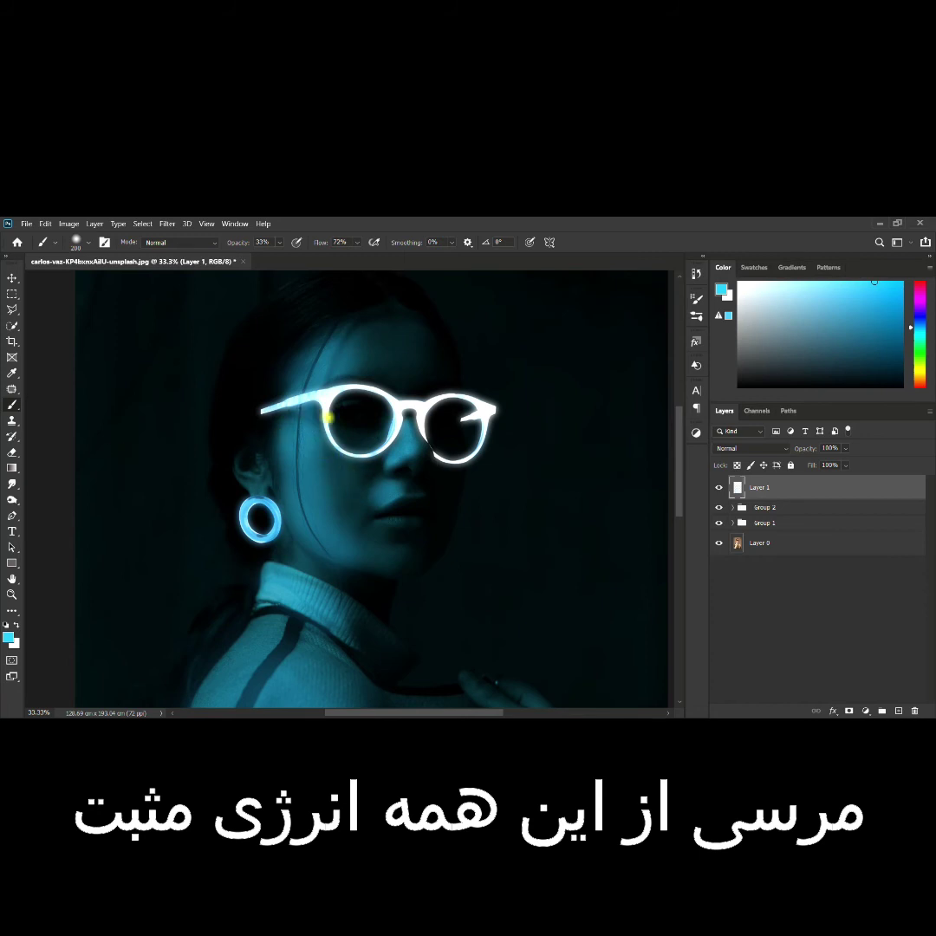
{"action": "scroll", "coordinate": [416, 465], "scroll_direction": "up", "scroll_amount": 1}
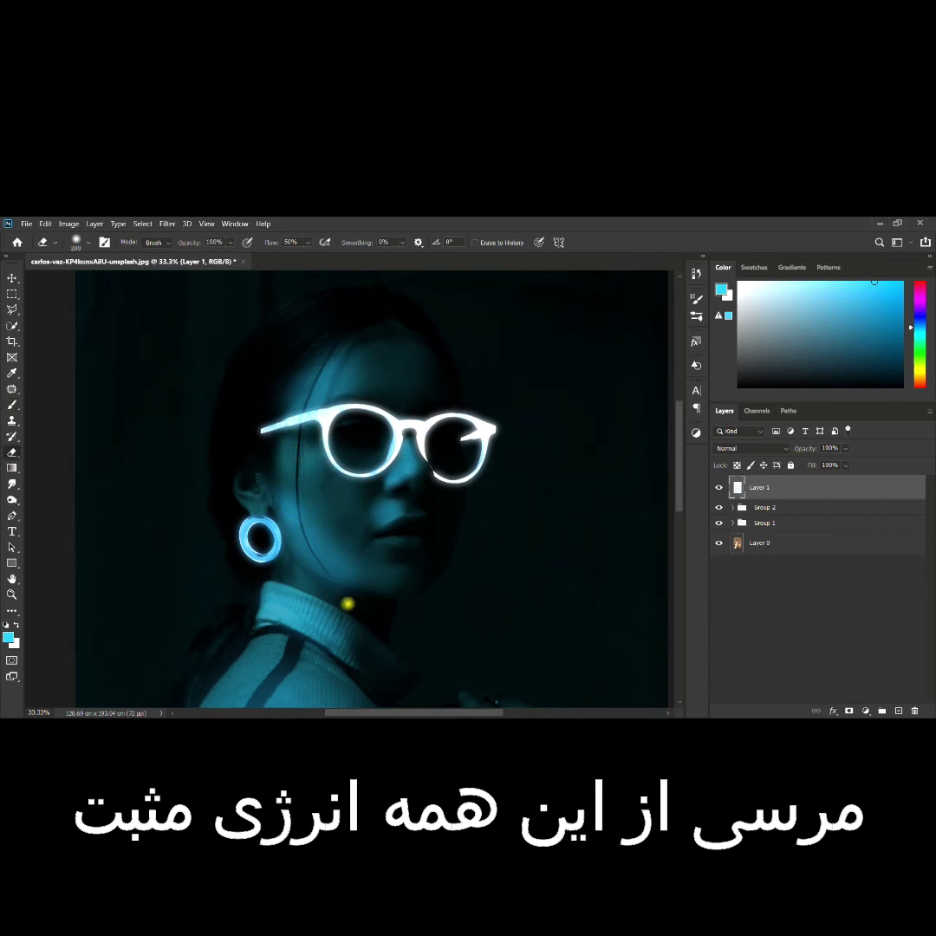
Paint cyan glow streaks on the jaw and upper lip with a 100% opacity, 100% flow brush.
{"action": "left_click", "coordinate": [12, 452]}
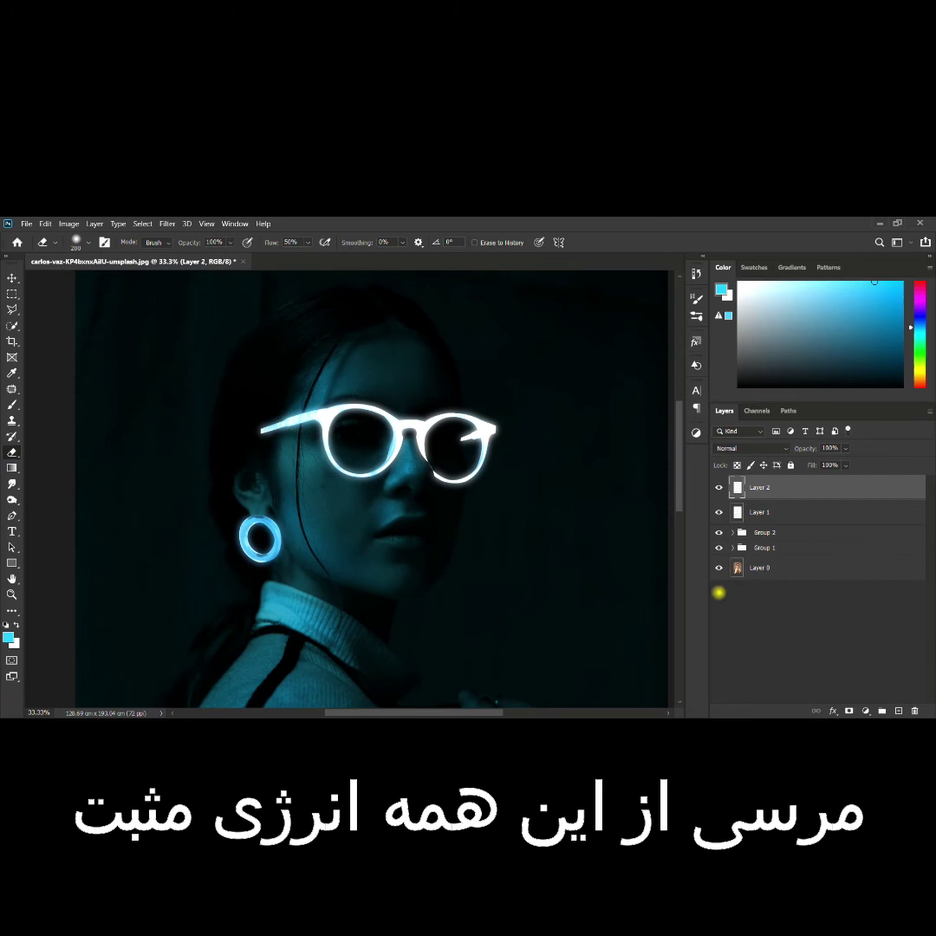
{"action": "key", "text": "0"}
{"action": "key", "text": "shift+0"}
{"action": "left_click_drag", "start_coordinate": [286, 507], "coordinate": [318, 568]}
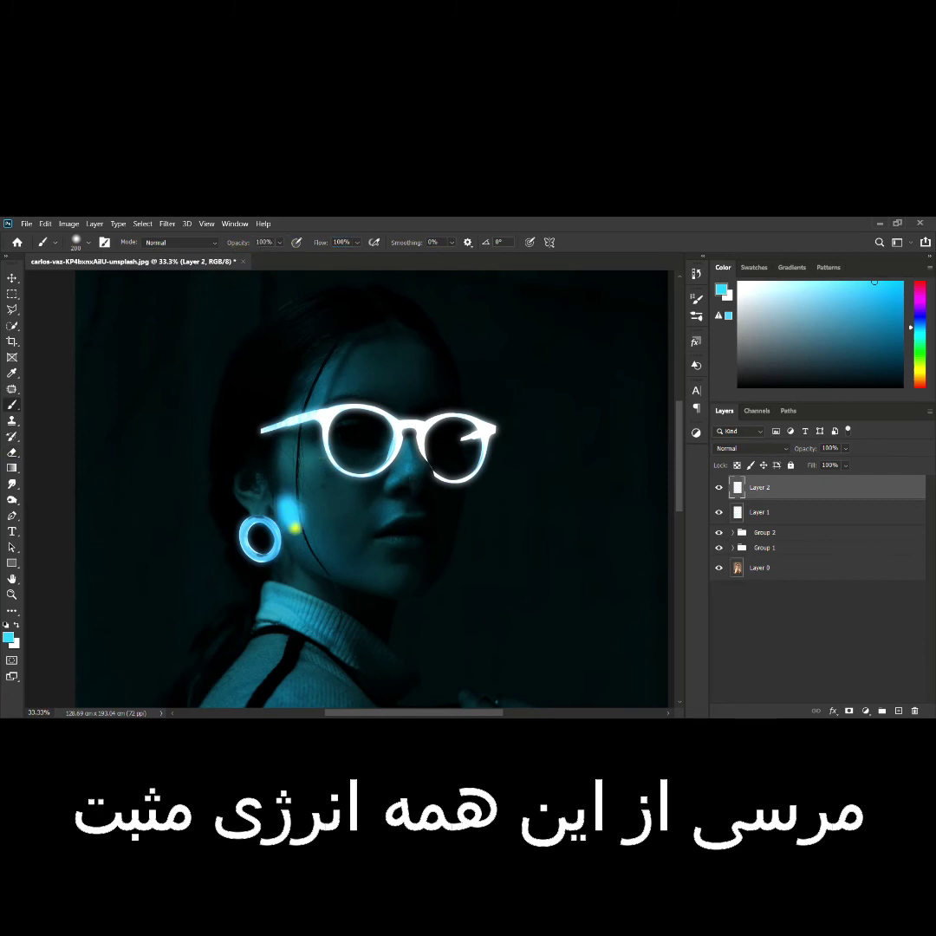
{"action": "scroll", "coordinate": [395, 518], "scroll_direction": "up", "scroll_amount": 1}
{"action": "left_click_drag", "start_coordinate": [386, 520], "coordinate": [378, 525]}
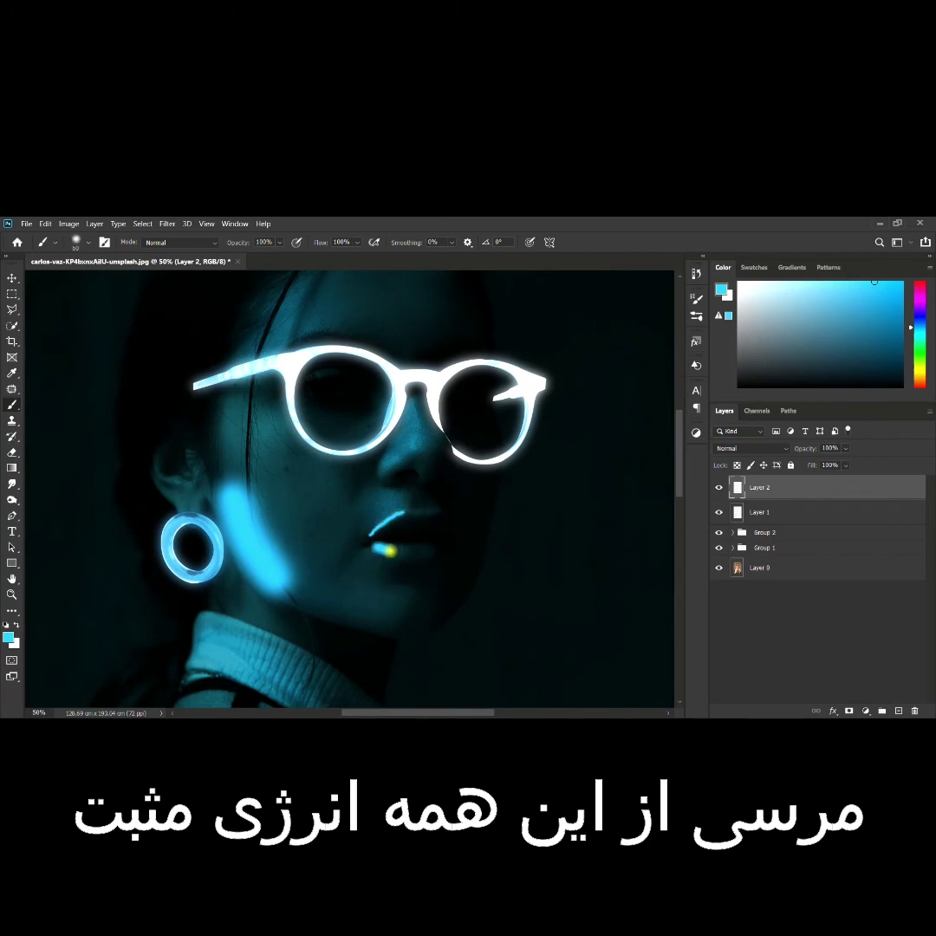
{"action": "scroll", "coordinate": [341, 549], "scroll_direction": "down", "scroll_amount": 3}
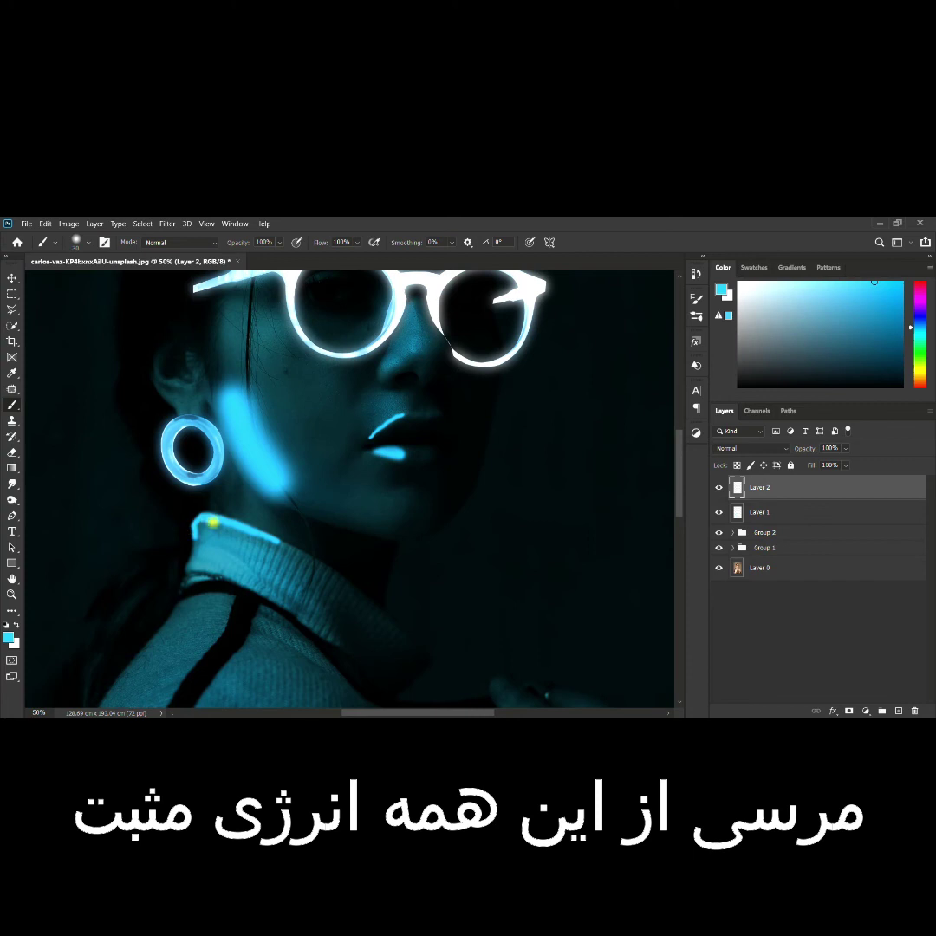
{"action": "scroll", "coordinate": [279, 543], "scroll_direction": "up", "scroll_amount": 2}
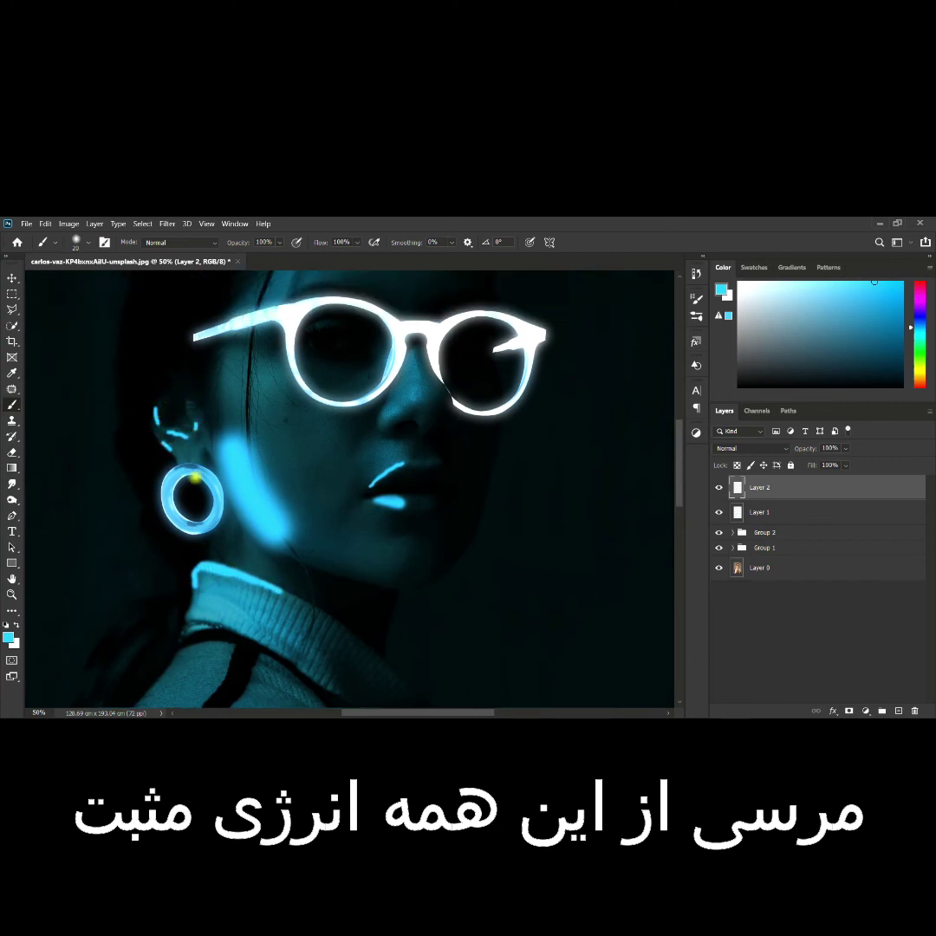
{"action": "scroll", "coordinate": [195, 478], "scroll_direction": "up", "scroll_amount": 3}
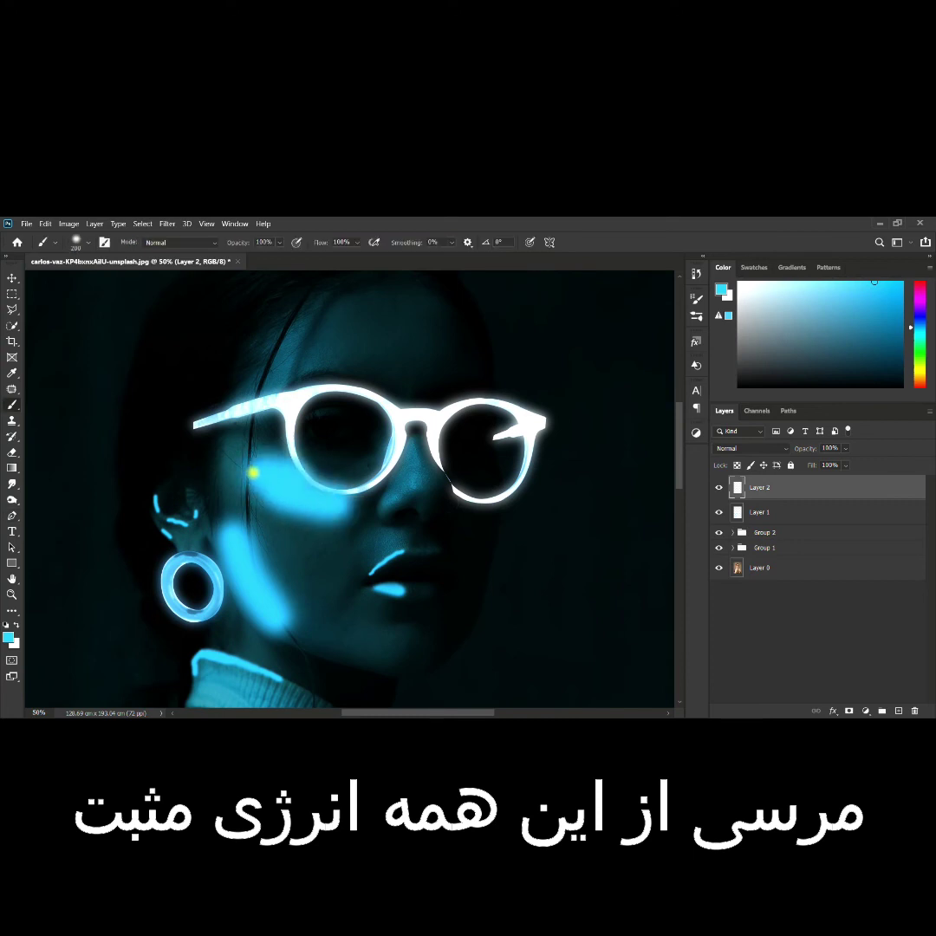
Fit the image in the window and set Layer 2's blend mode to Color Dodge.
{"action": "key", "text": "z"}
{"action": "left_click", "coordinate": [350, 417], "text": "alt"}
{"action": "left_click", "coordinate": [339, 382]}
{"action": "key", "text": "b"}
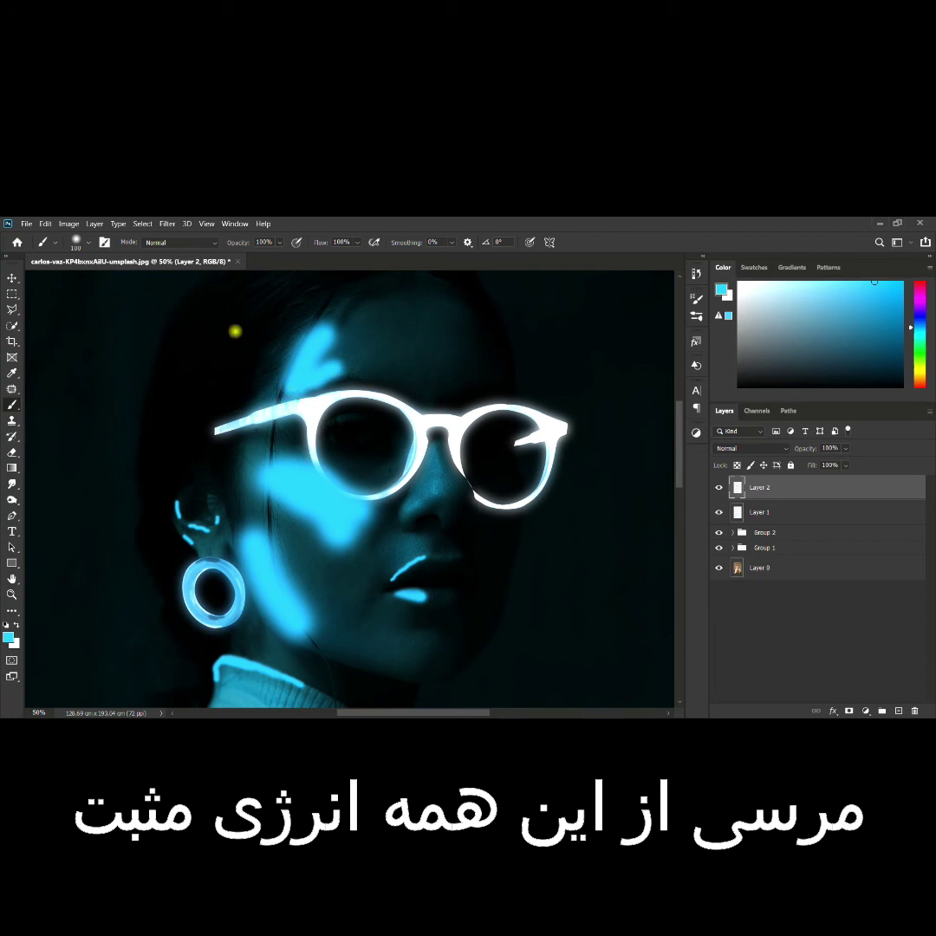
{"action": "key", "text": "ctrl+0"}
{"action": "left_click", "coordinate": [751, 449]}
{"action": "left_click", "coordinate": [782, 513]}
Fade the cyan streaks with the Eraser at 70% opacity and 60% flow.
{"action": "key", "text": "e"}
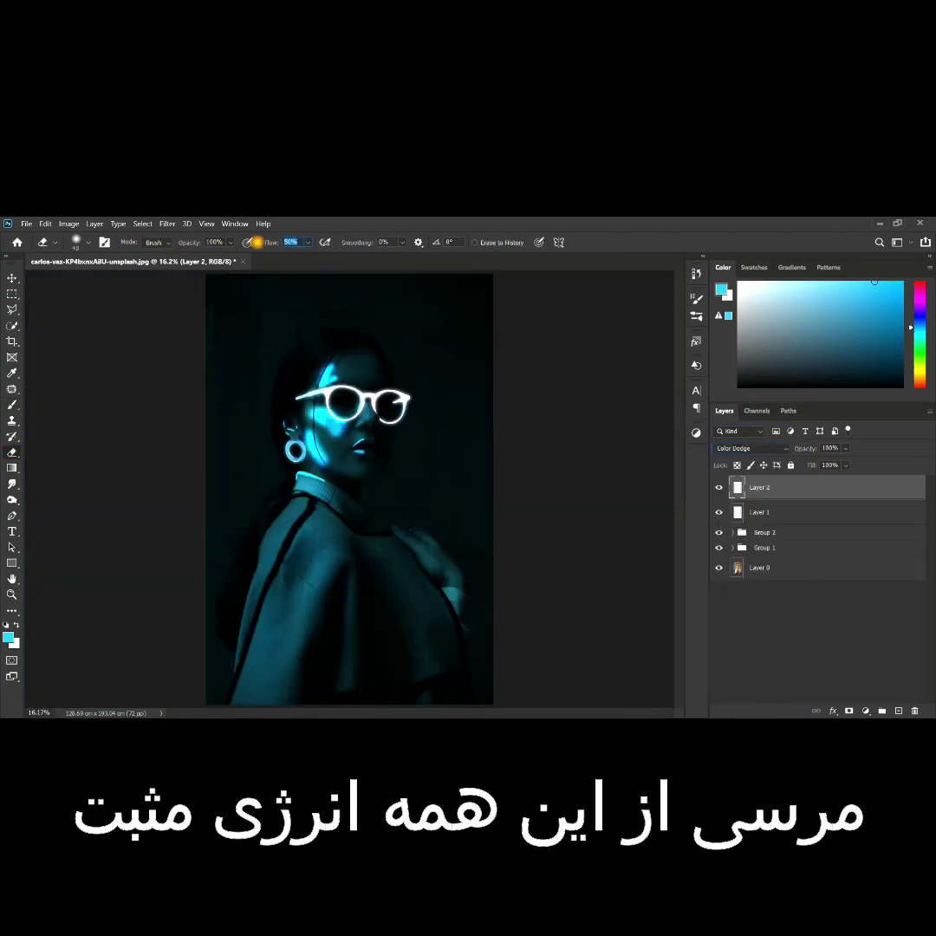
{"action": "key", "text": "shift+Tab"}
{"action": "type", "text": "70"}
{"action": "left_click", "coordinate": [773, 634]}
{"action": "scroll", "coordinate": [330, 455], "scroll_direction": "up", "scroll_amount": 2}
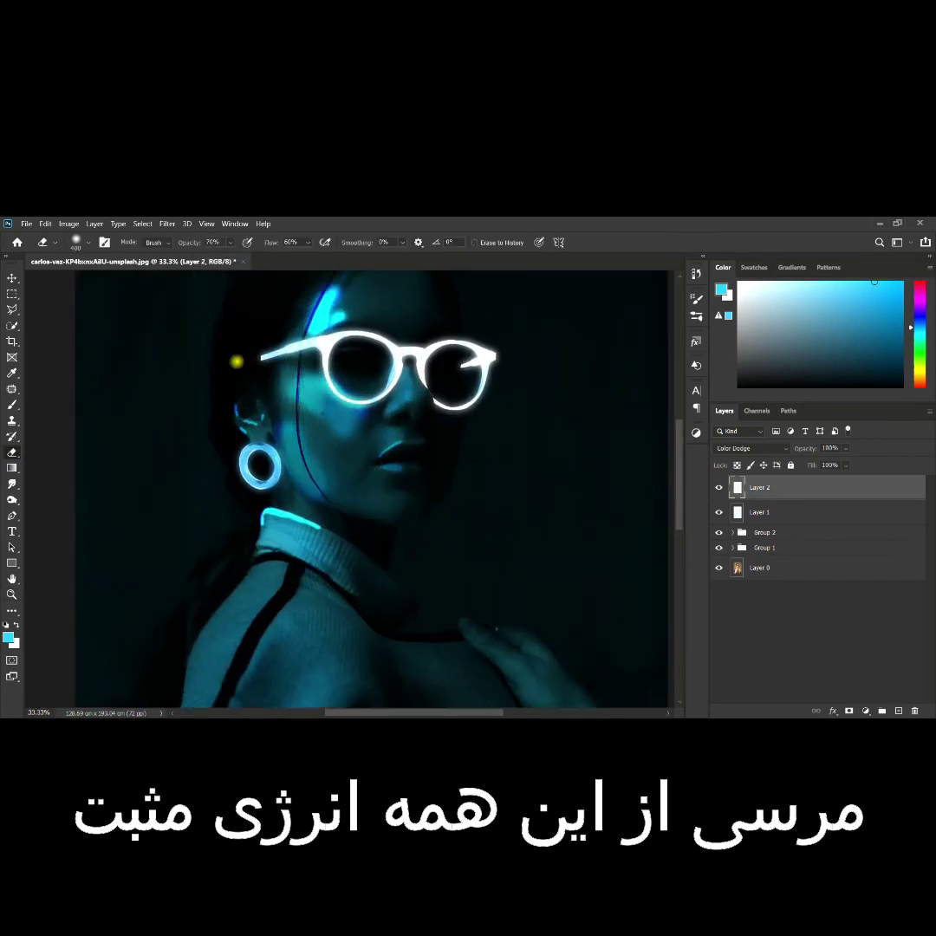
{"action": "key", "text": "Return"}
{"action": "scroll", "coordinate": [321, 445], "scroll_direction": "up", "scroll_amount": 1}
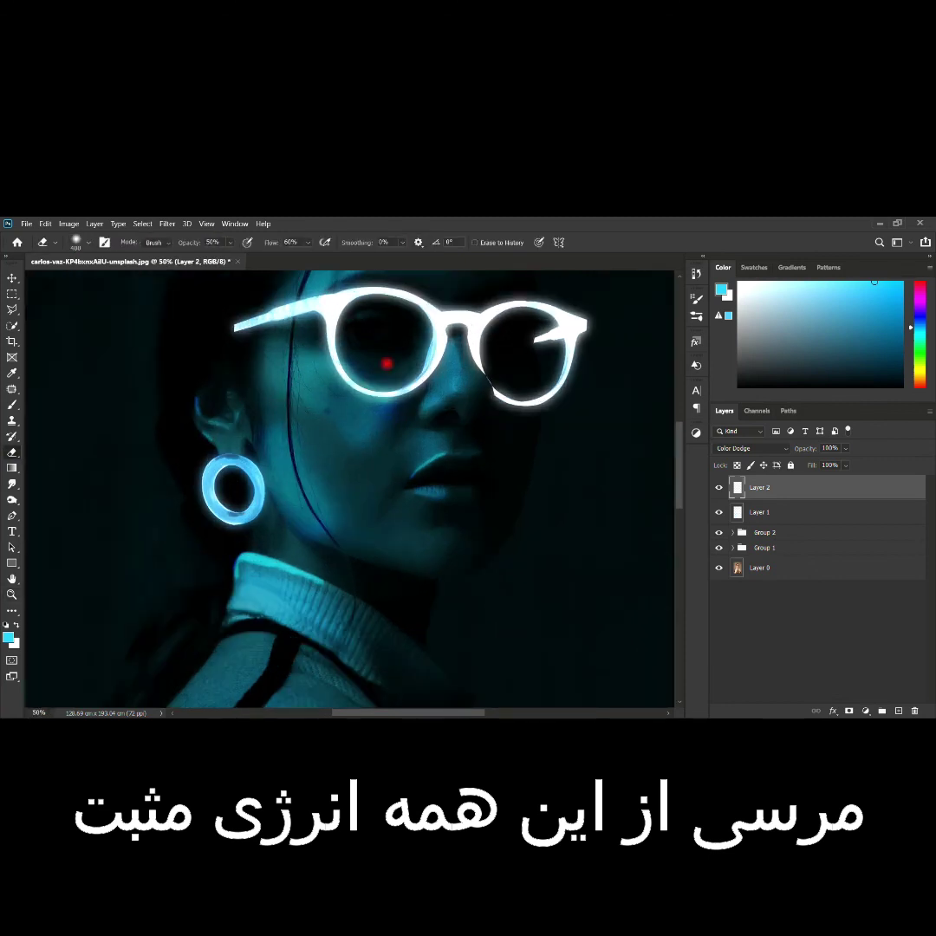
{"action": "key", "text": "ctrl+0"}
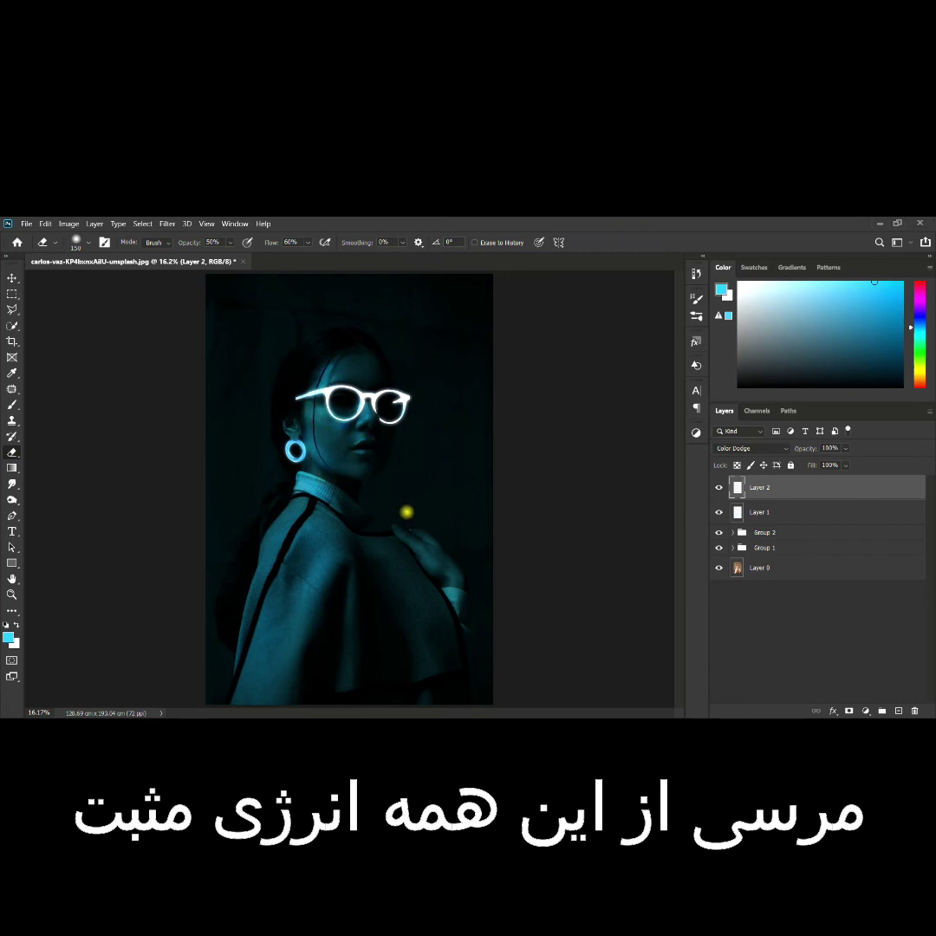
Add a colorized Hue/Saturation adjustment tinting the portrait blue (Hue 204).
{"action": "left_click", "coordinate": [865, 711]}
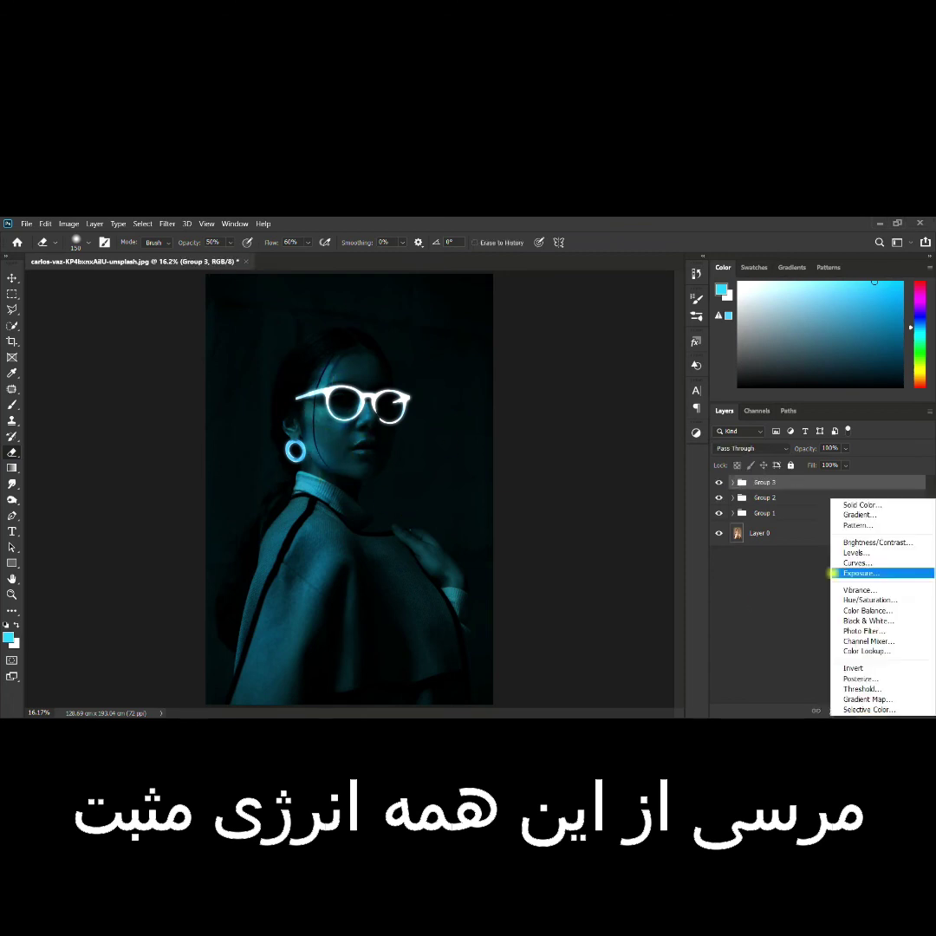
{"action": "left_click", "coordinate": [889, 607]}
{"action": "left_click", "coordinate": [612, 444]}
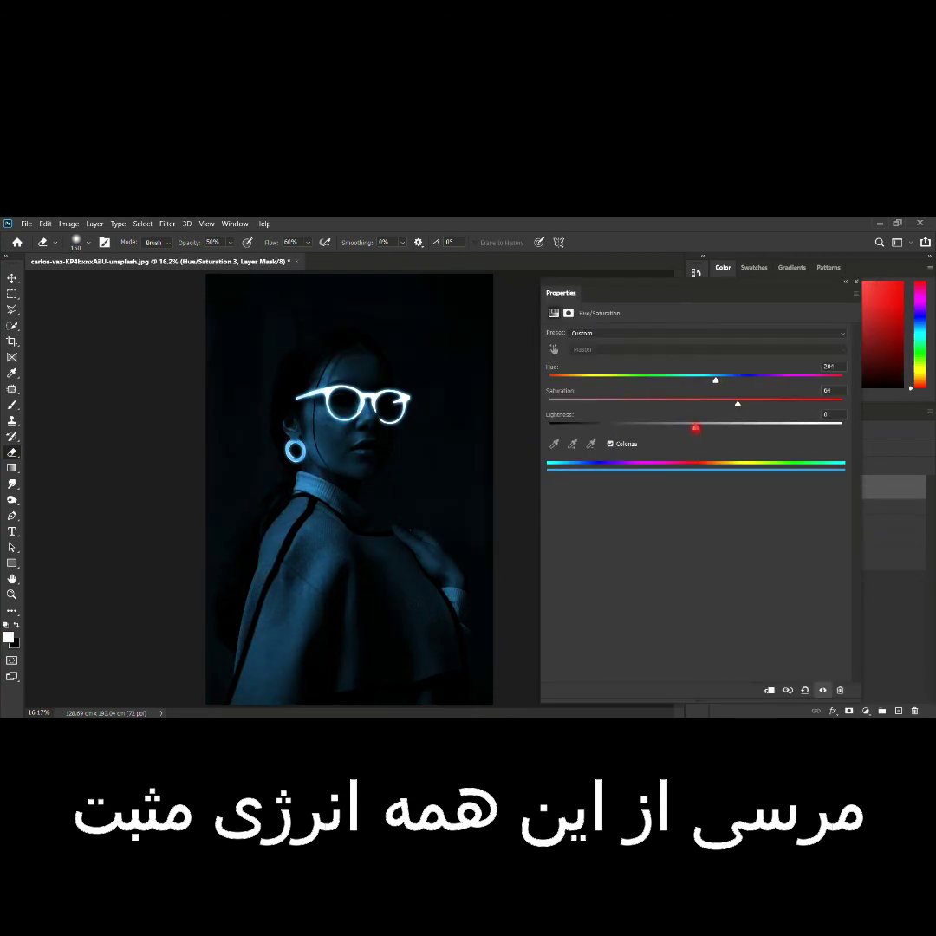
Add a Curves adjustment bent into an S-curve to darken the shadows.
{"action": "left_click", "coordinate": [854, 284]}
{"action": "left_click", "coordinate": [665, 467]}
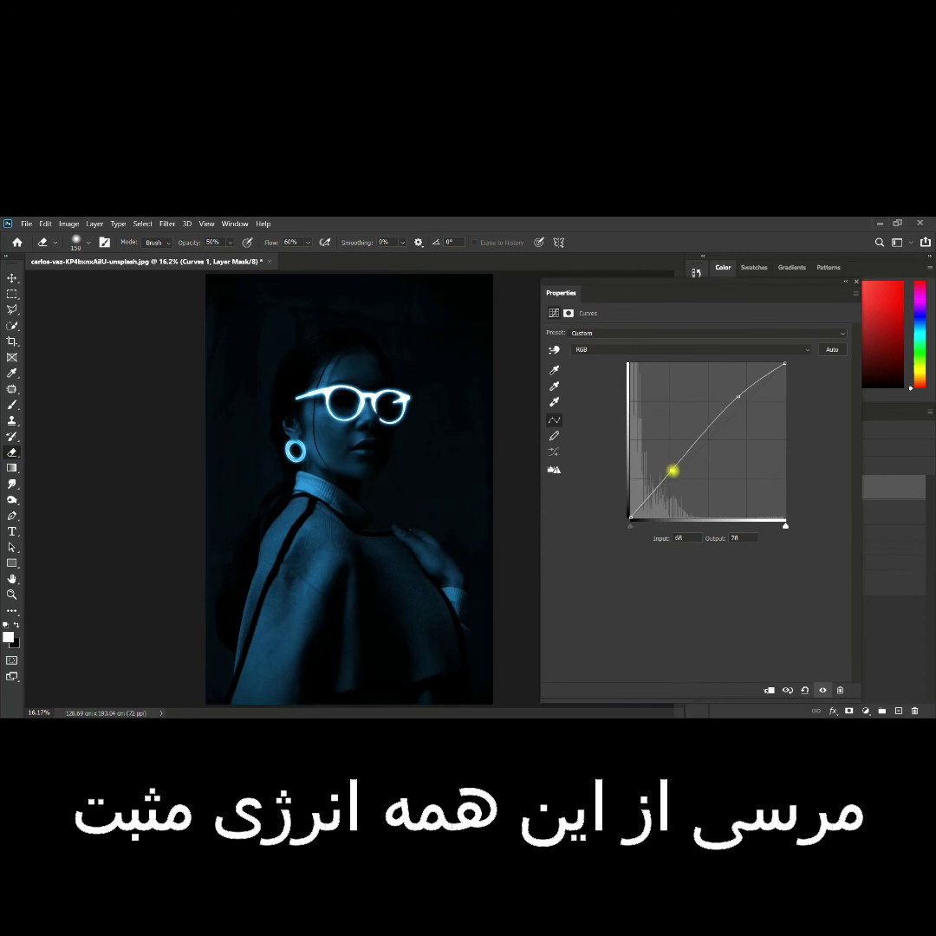
{"action": "left_click_drag", "start_coordinate": [669, 470], "coordinate": [673, 487]}
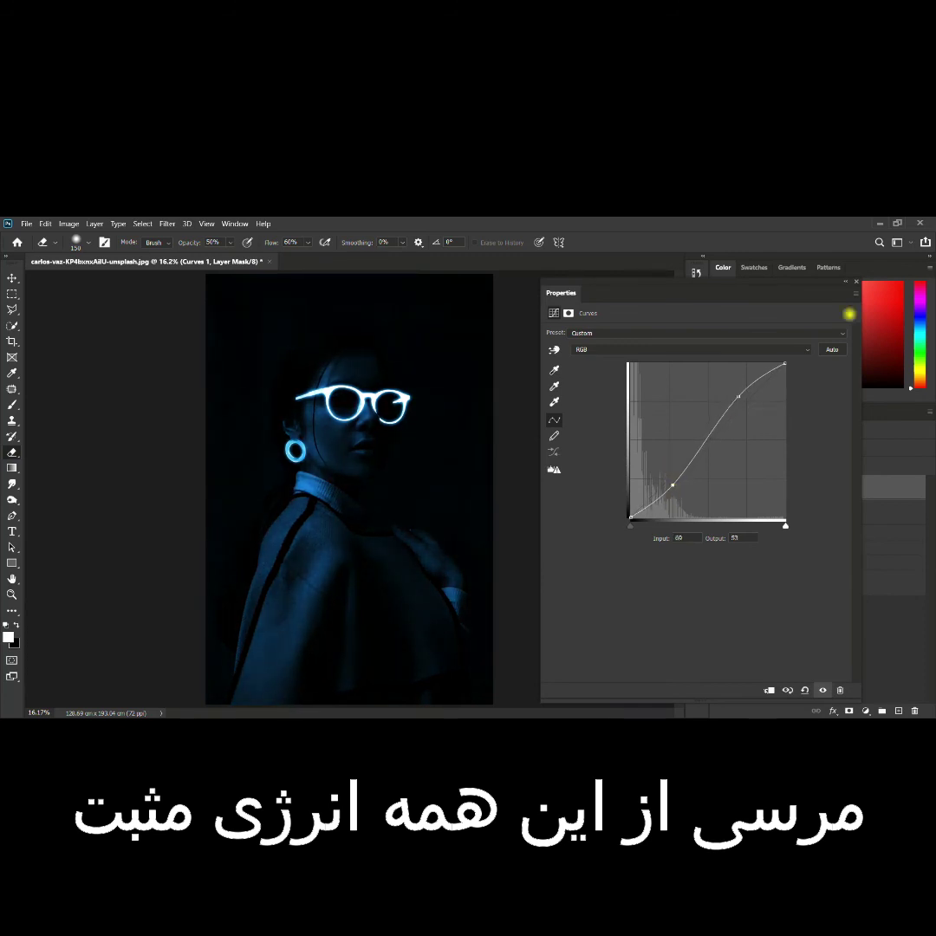
{"action": "left_click", "coordinate": [717, 265]}
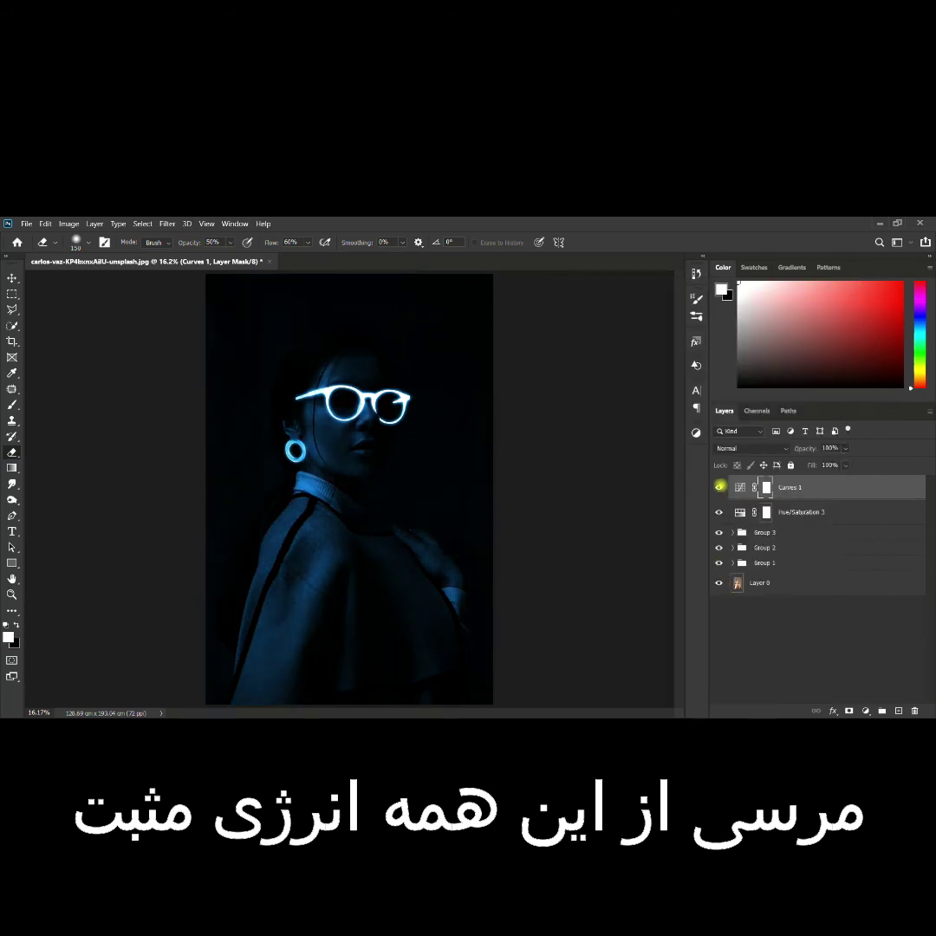
Group the edit layers above Layer 0 into Group 4 and toggle its visibility to compare.
{"action": "left_click", "coordinate": [777, 562], "text": "shift"}
{"action": "key", "text": "ctrl+g"}
{"action": "left_click", "coordinate": [719, 482]}
{"action": "left_click", "coordinate": [720, 483]}
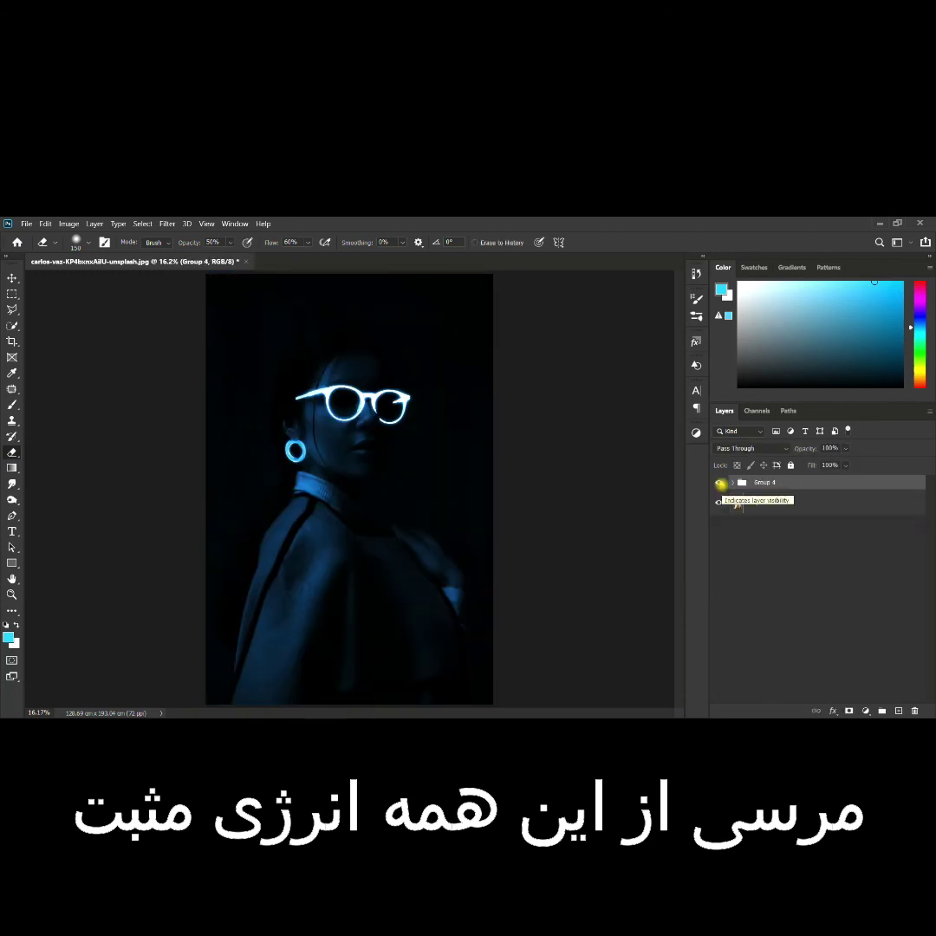